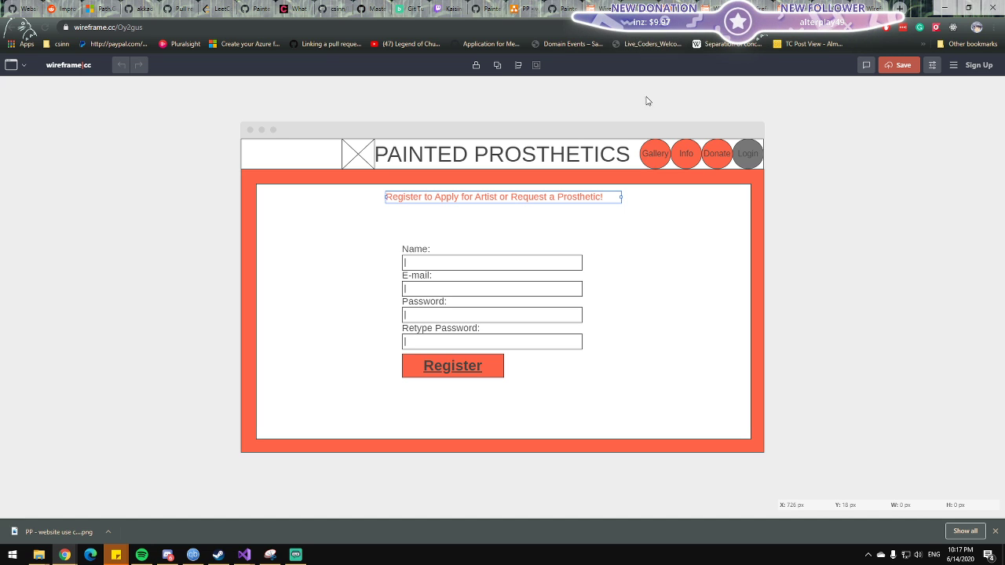
Look through the open Painted Prosthetics wireframes, including the registration, artist application and artist availability pages.
left_click(669, 8)
left_click(632, 7)
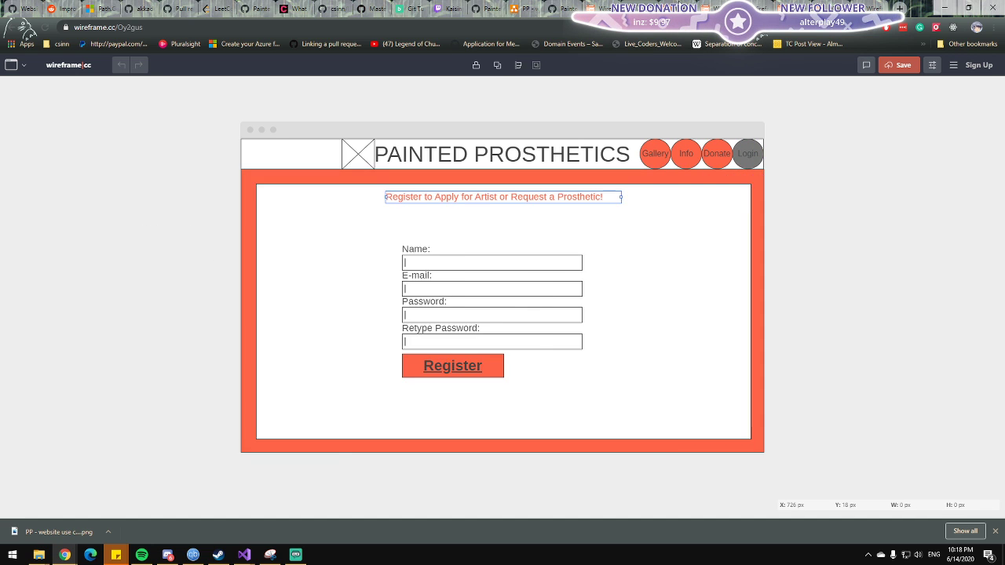
left_click(670, 8)
left_click(707, 8)
left_click(758, 7)
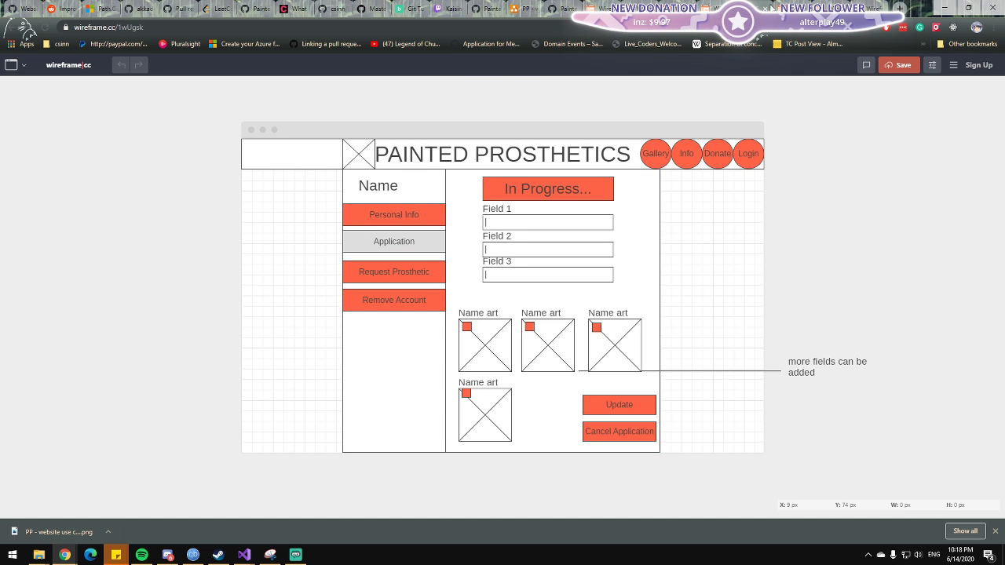
left_click(782, 8)
left_click(825, 8)
left_click(862, 7)
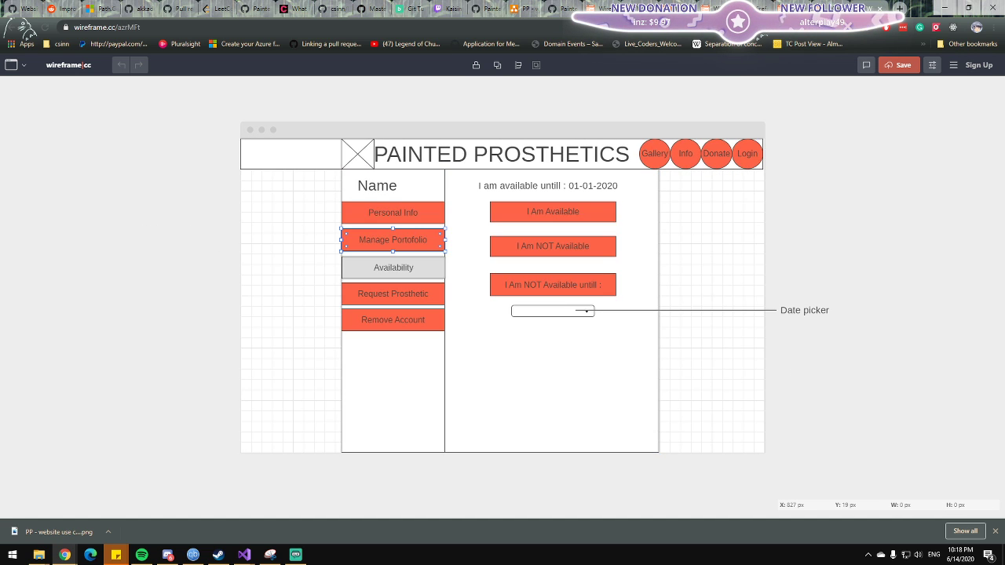
left_click(670, 8)
Open the Admin Amputee Management wireframe from the link list in wireframeCC.txt in a new browser tab.
left_click(558, 7)
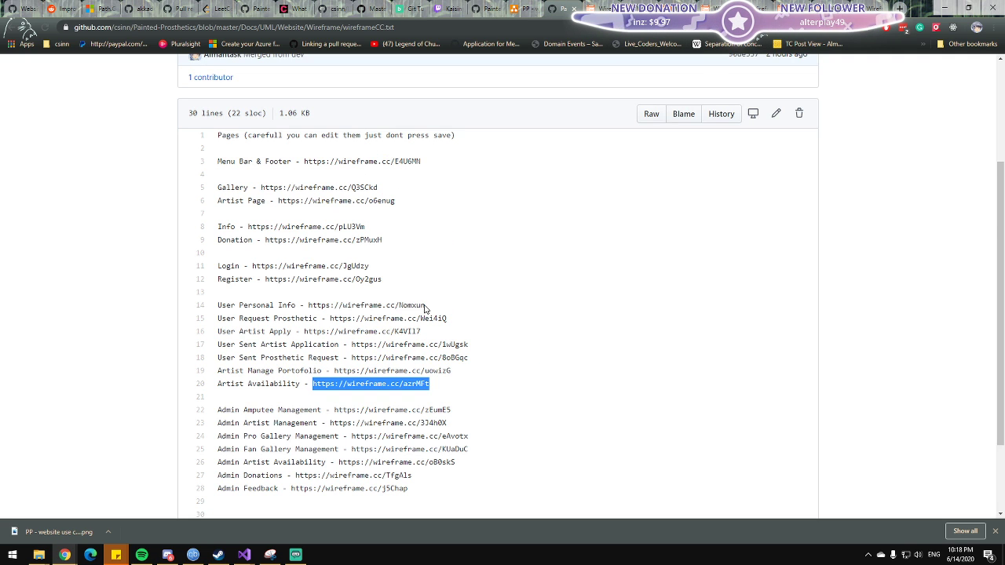
scroll(442, 318, "down", 2)
left_click(476, 269)
left_click_drag(451, 305, 333, 306)
key("ctrl+c")
key("ctrl+t")
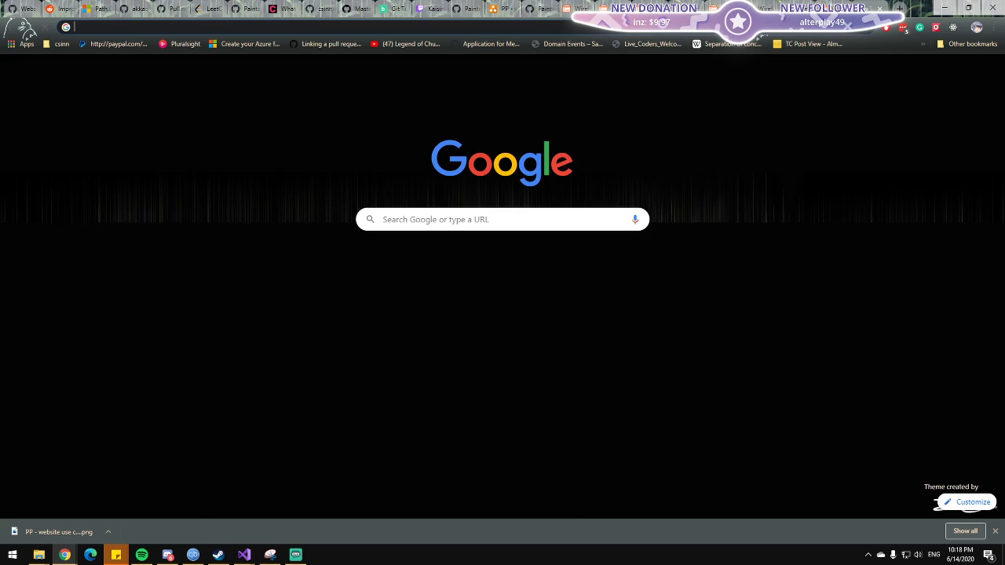
key("ctrl+v")
key("Return")
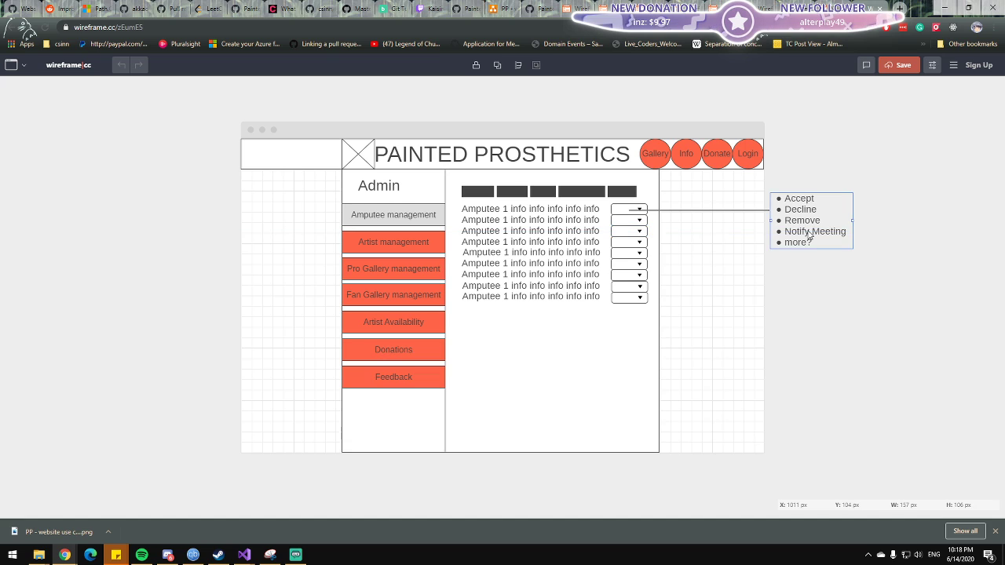
Examine the first amputee row's dropdown and its note of action options, focusing on Accept and Notify Meeting.
double_click(811, 233)
left_click(810, 231)
left_click_drag(834, 242, 784, 233)
left_click(802, 232)
mouse_move(851, 232)
left_mouse_down()
mouse_move(783, 233)
mouse_move(860, 234)
left_mouse_up()
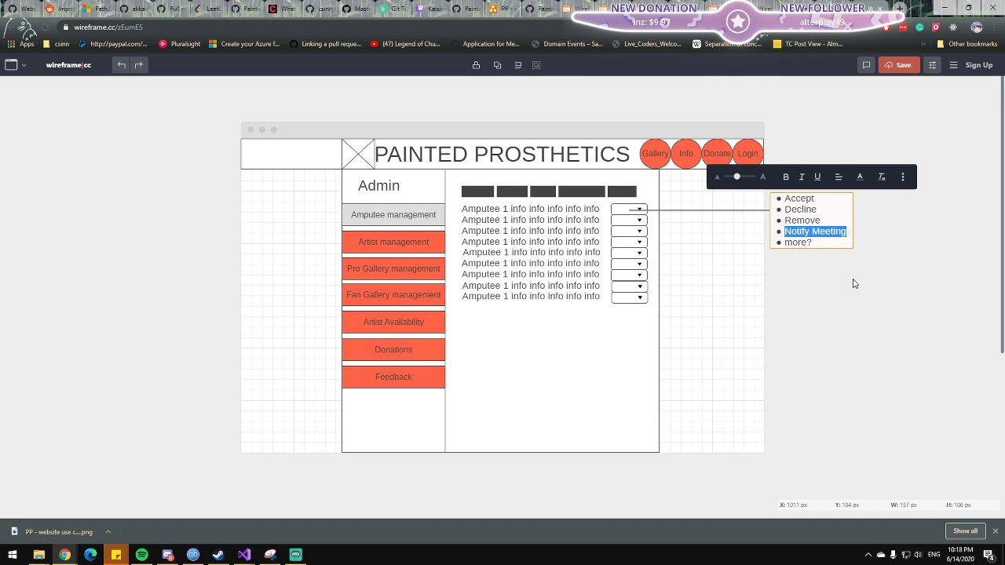
left_click(797, 233)
left_click_drag(783, 232, 860, 234)
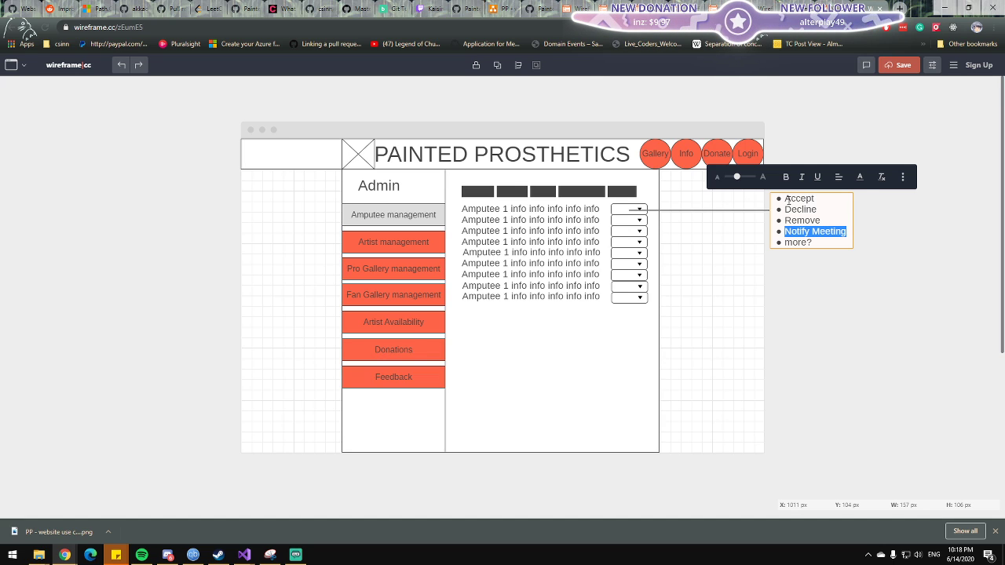
left_click_drag(787, 199, 816, 199)
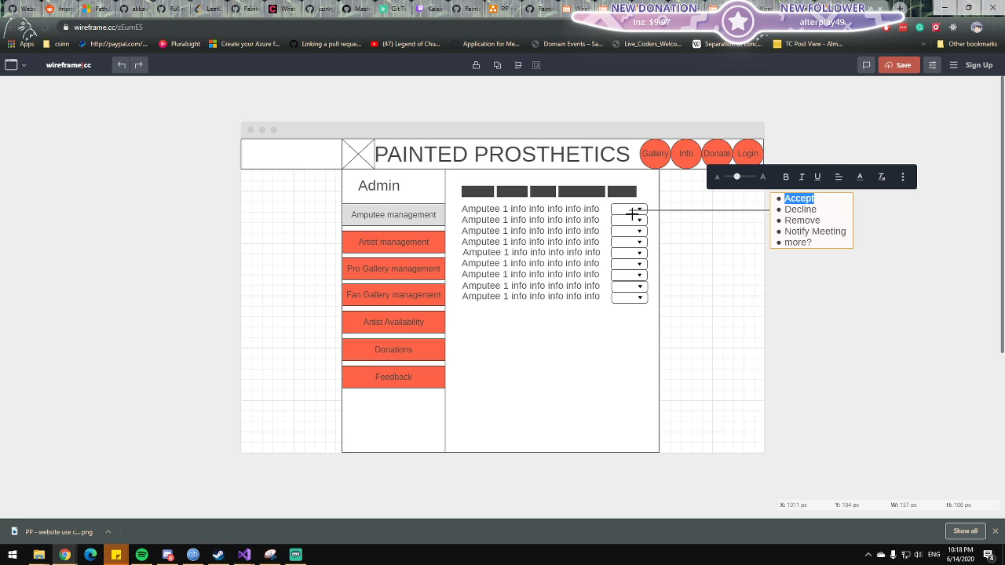
left_click(628, 210)
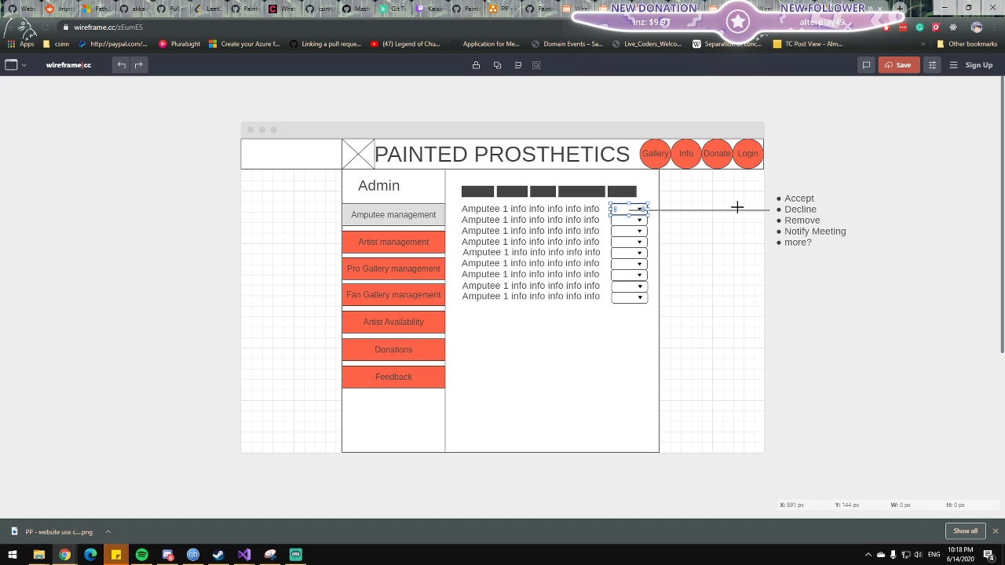
left_click(793, 202)
double_click(795, 200)
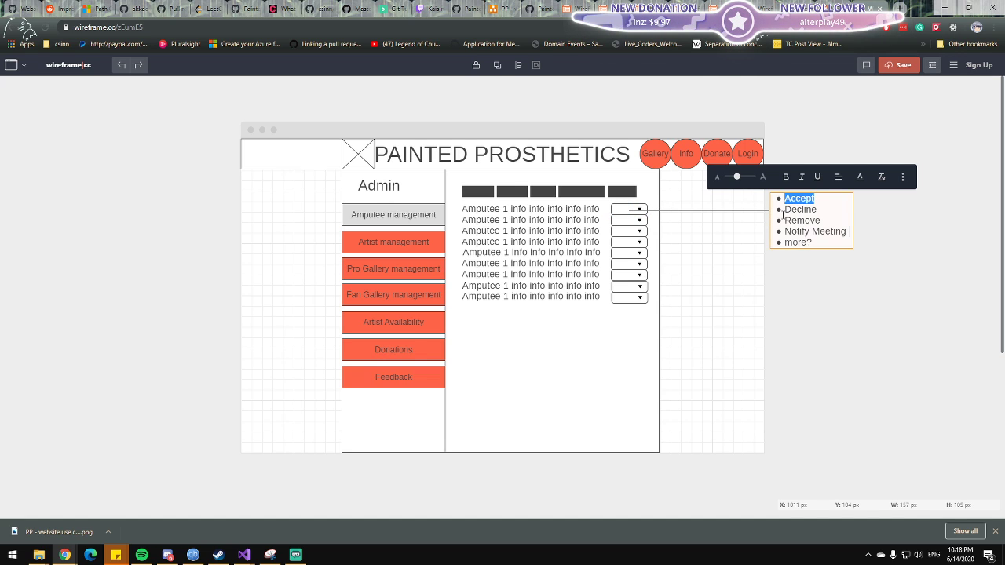
double_click(797, 231)
double_click(797, 231)
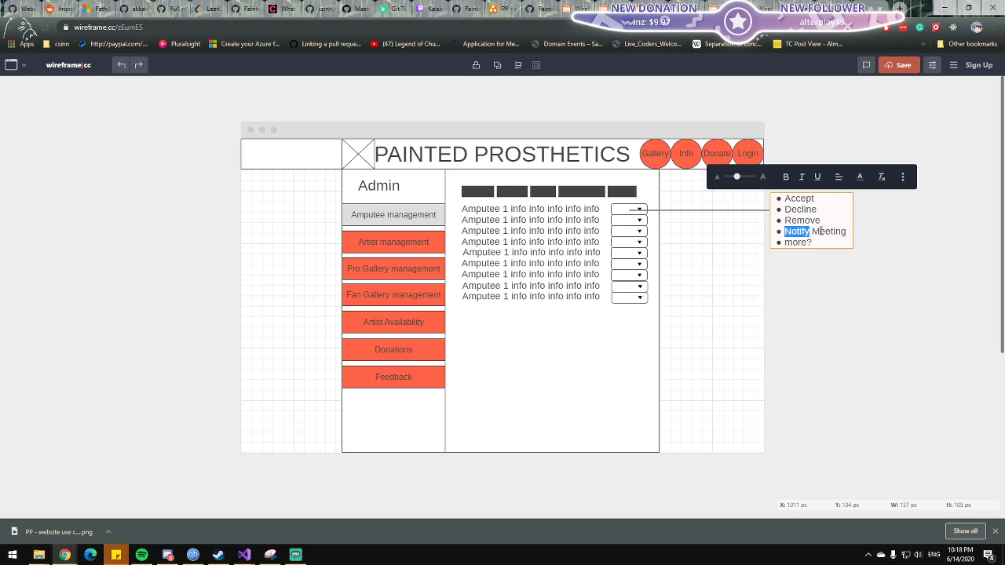
left_click_drag(822, 230, 785, 231)
double_click(815, 231)
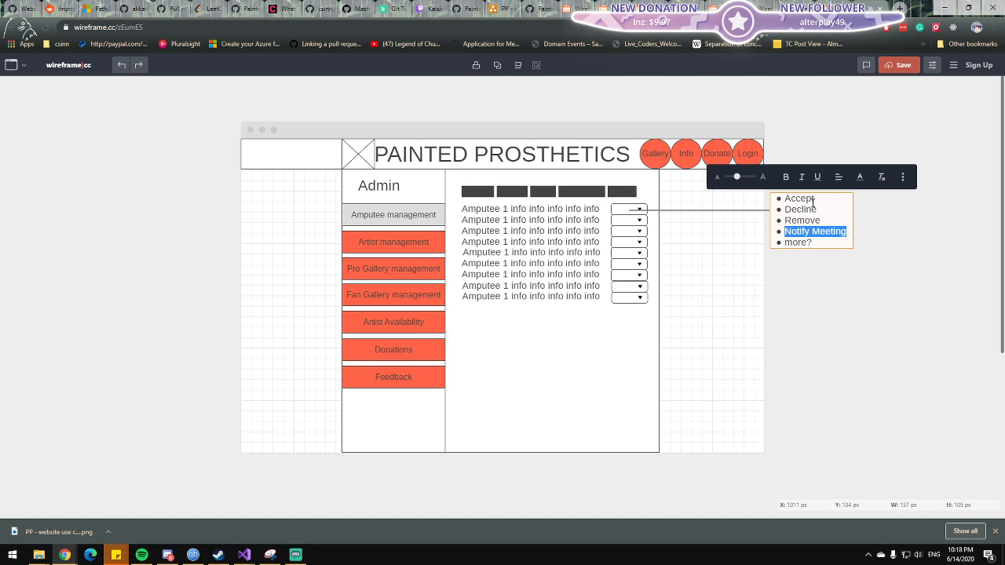
double_click(812, 202)
left_click(626, 212)
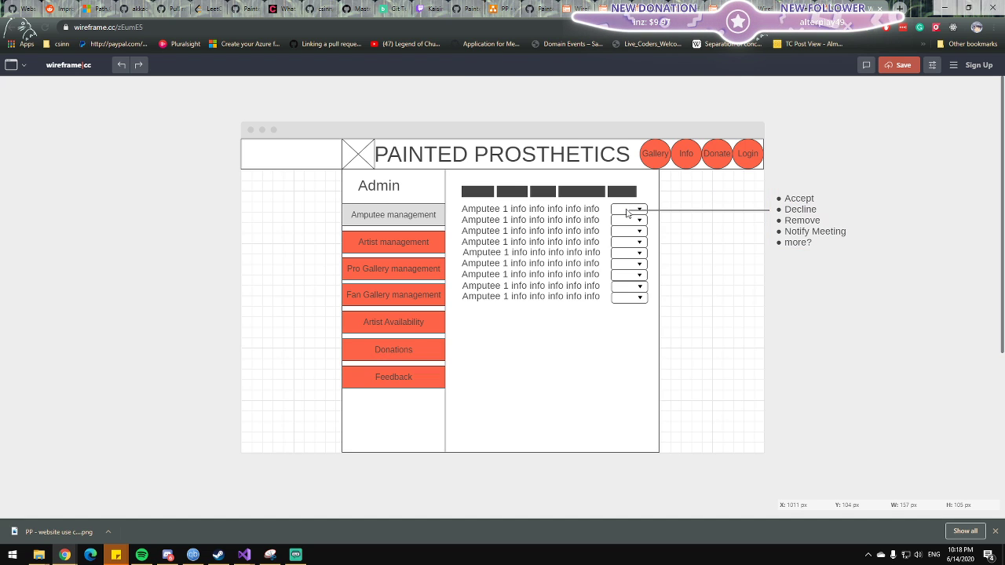
left_click(626, 212)
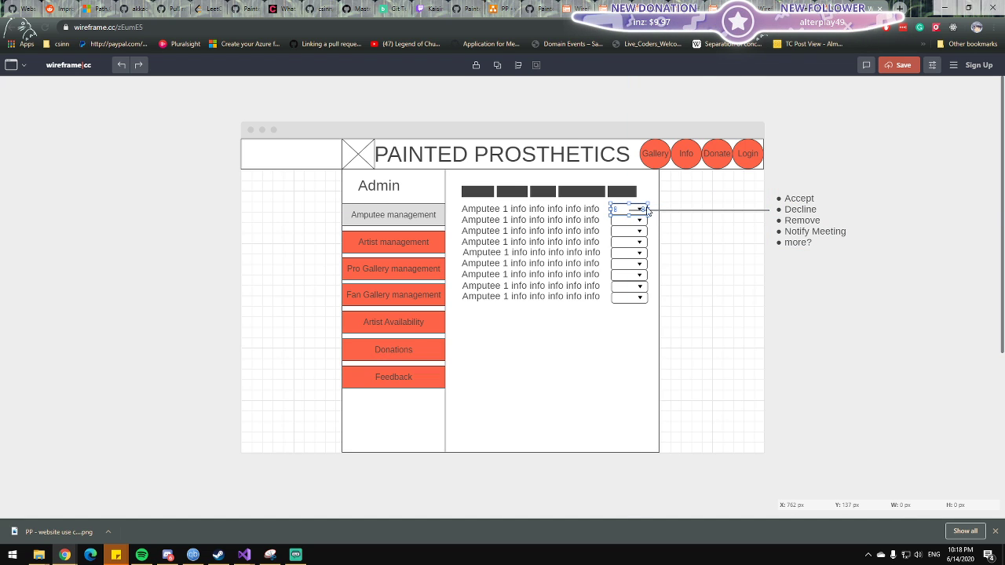
left_click(812, 198)
left_click(808, 200)
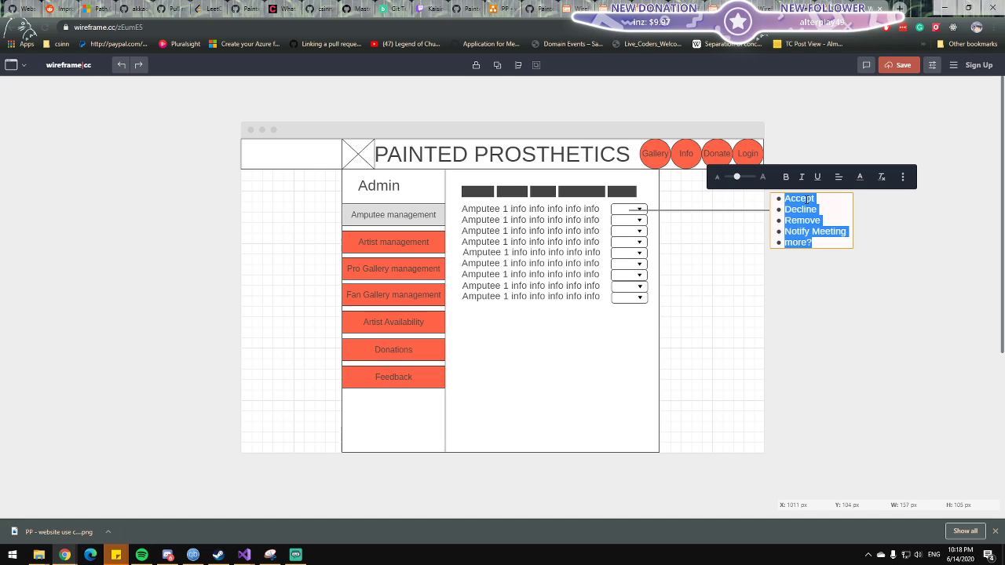
double_click(808, 199)
left_click(622, 211)
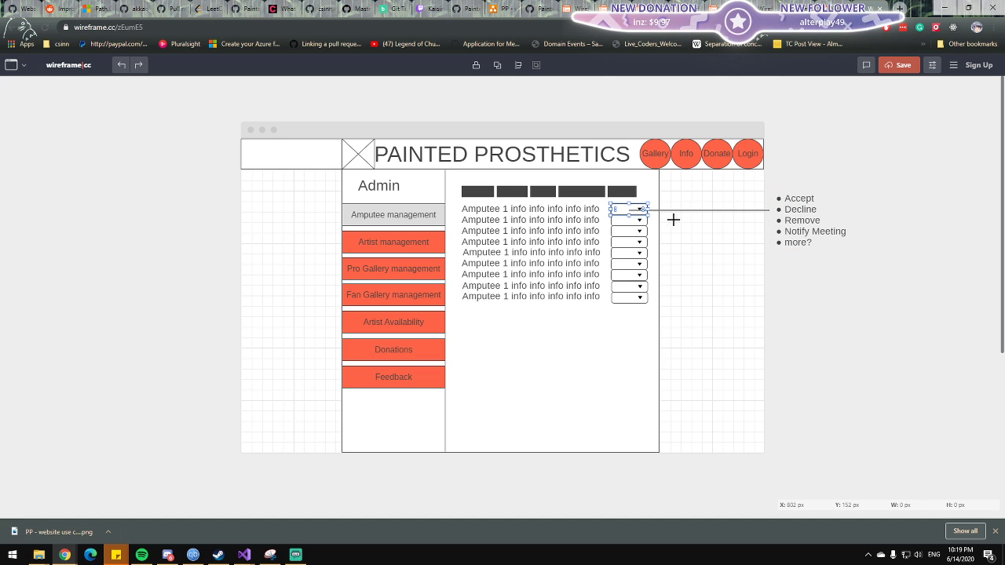
double_click(791, 198)
double_click(794, 198)
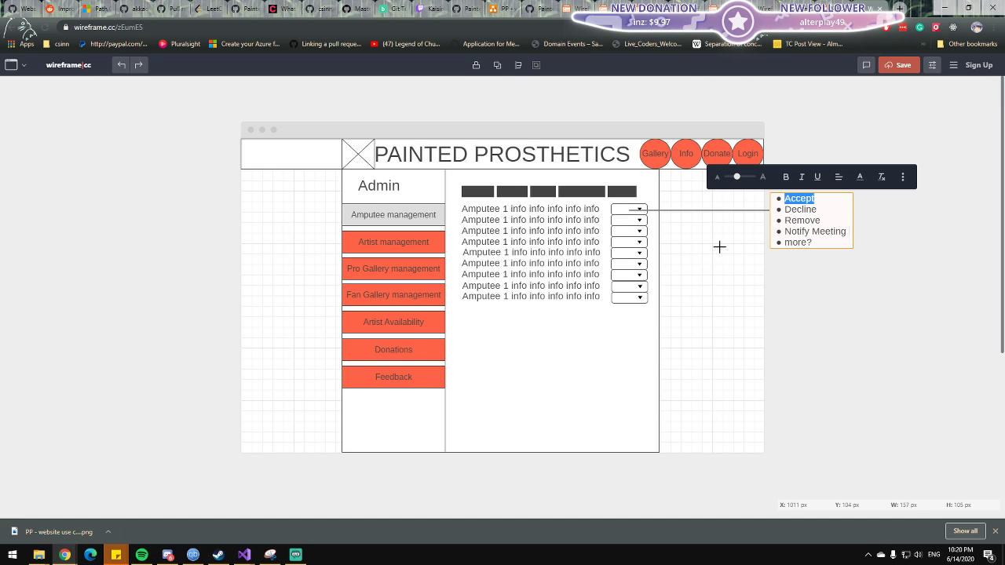
left_click(800, 234)
left_click(704, 272)
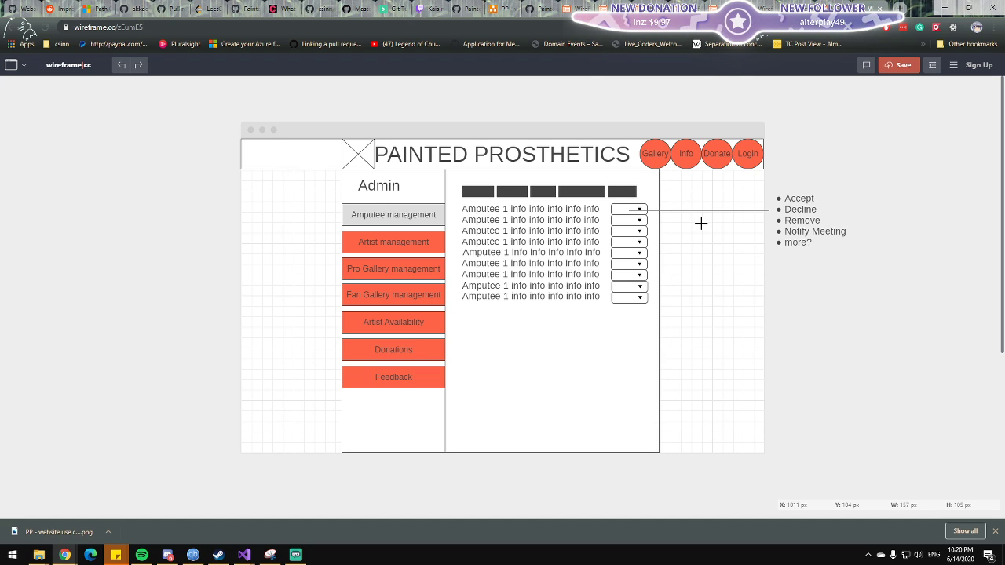
left_click(534, 210)
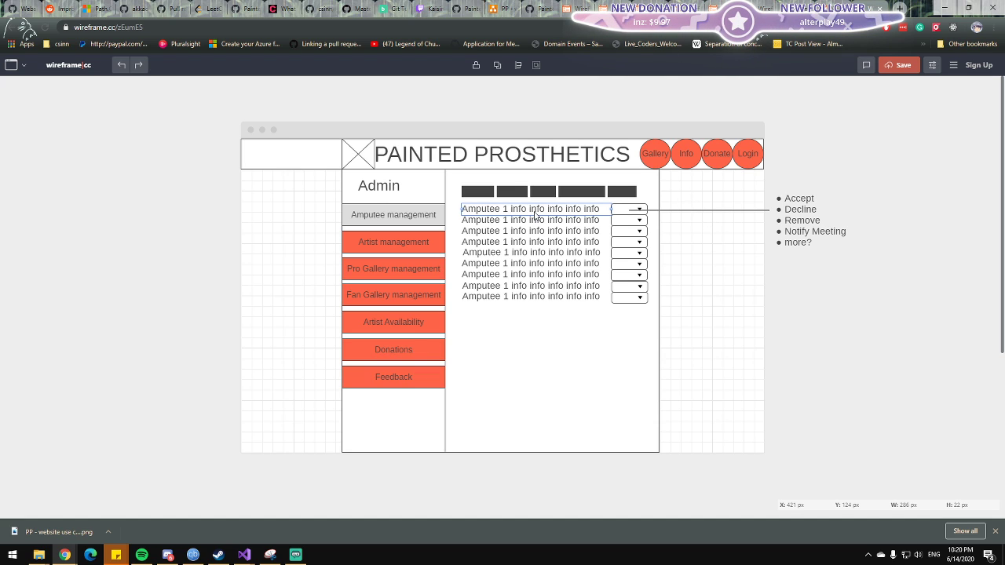
left_click(662, 257)
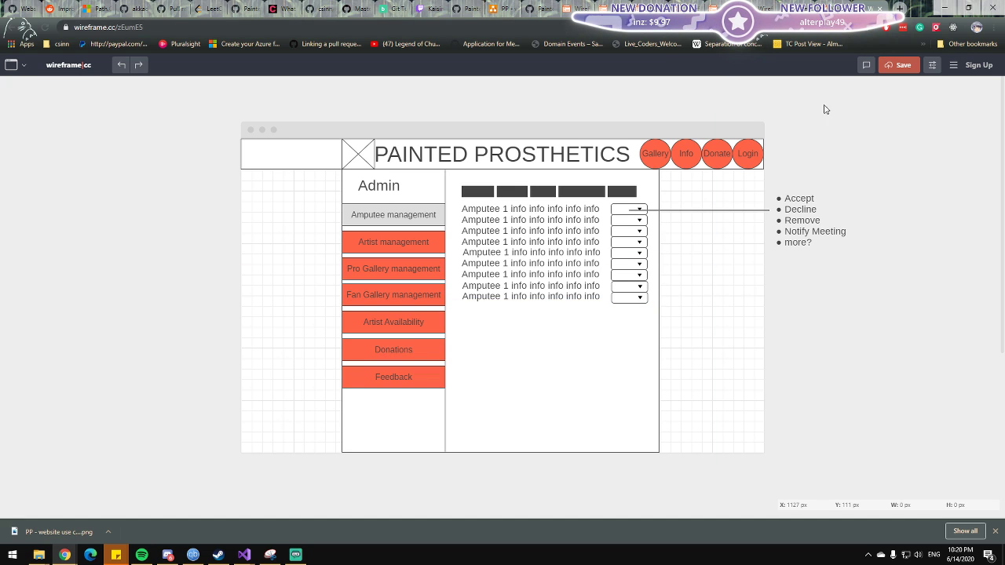
Open the Admin Artist Management wireframe from the GitHub link list in a new browser tab.
left_click(571, 8)
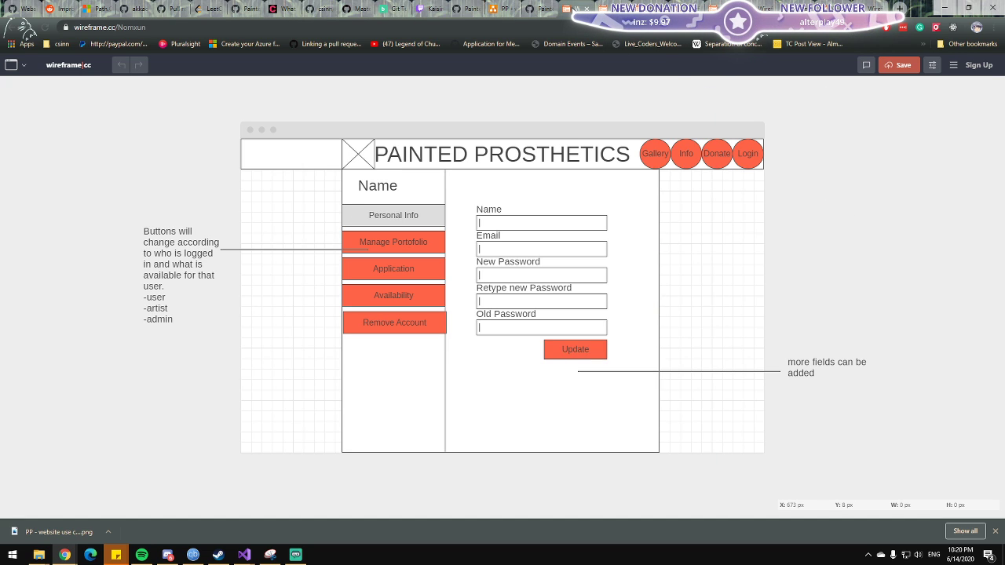
left_click(610, 8)
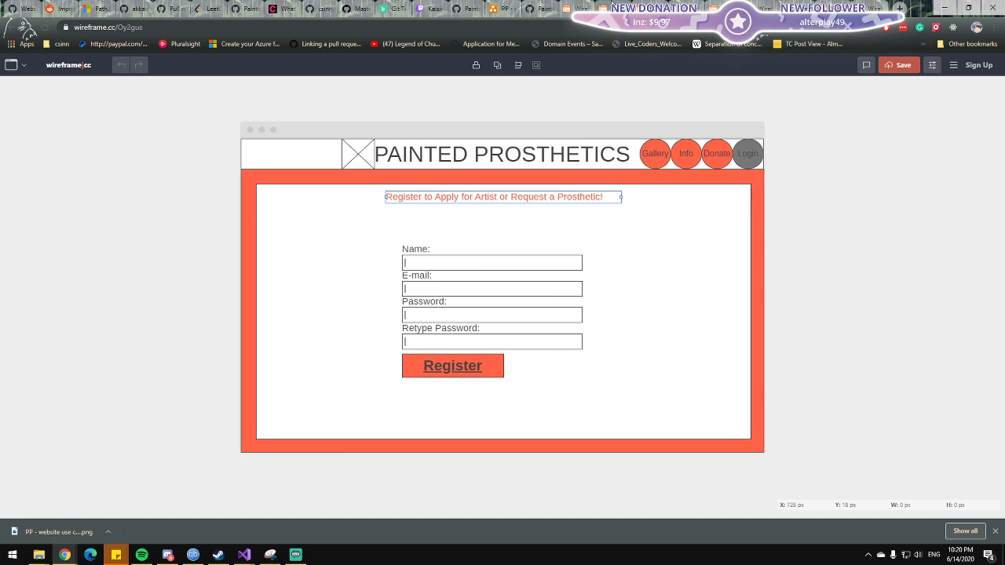
left_click(573, 8)
left_click(530, 7)
left_click_drag(460, 319, 330, 318)
key("ctrl+c")
key("ctrl+t")
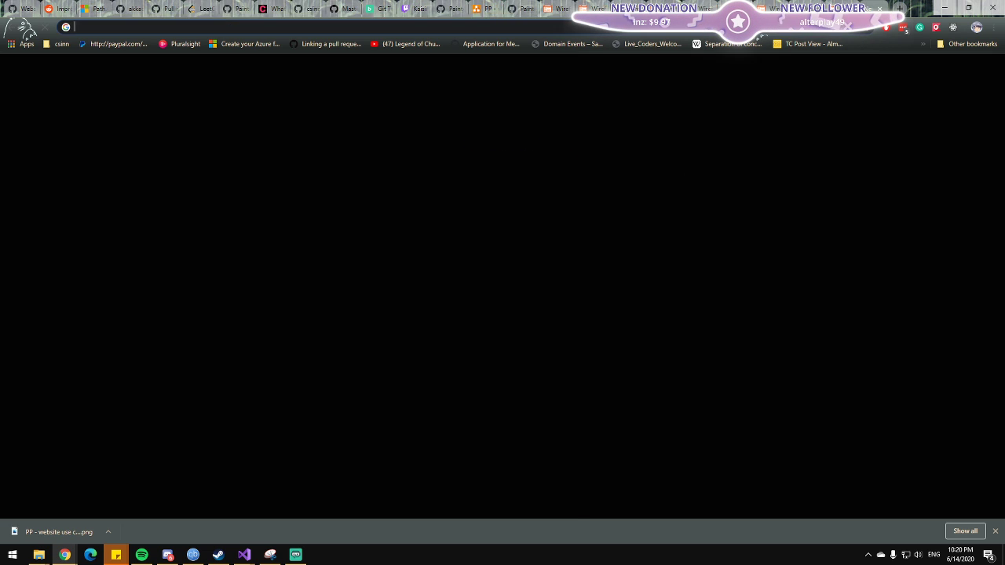
key("ctrl+v")
key("Return")
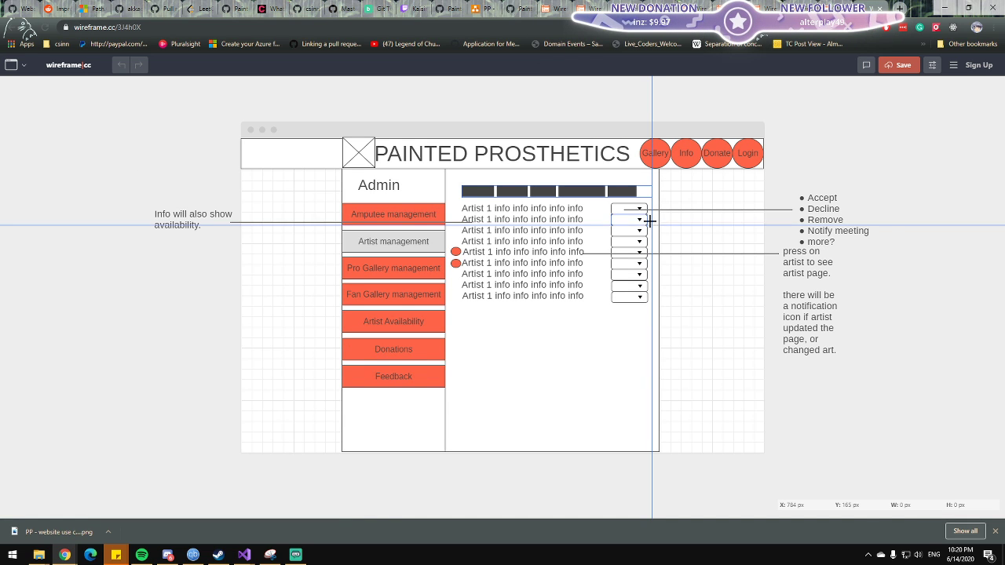
Replace the Remove option with "Freeze" in the bulleted note for the artist dropdown.
left_click(619, 211)
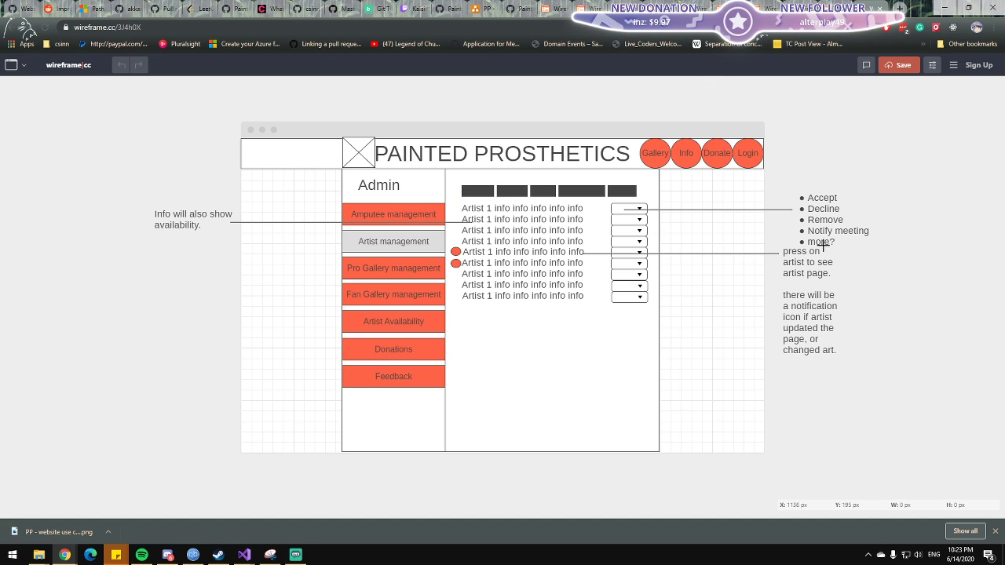
double_click(823, 219)
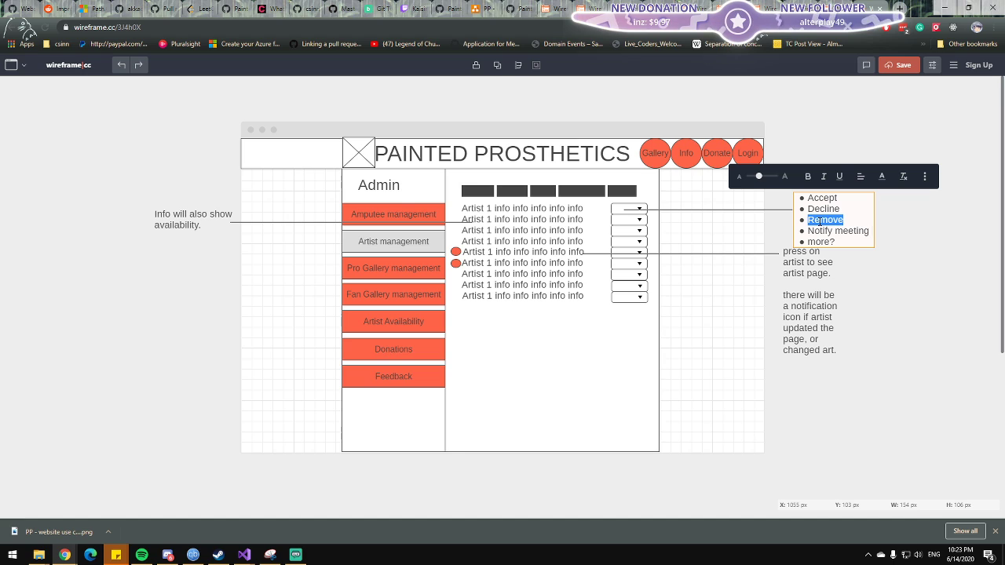
type("Freeze")
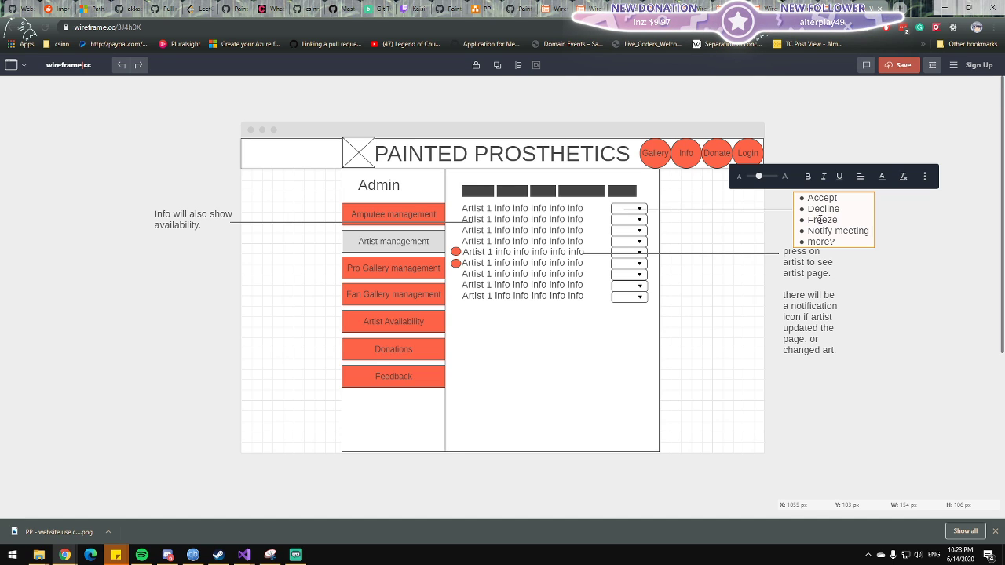
double_click(820, 220)
Add "for" after Decline in the artist dropdown's list of options.
double_click(826, 209)
left_click(843, 210)
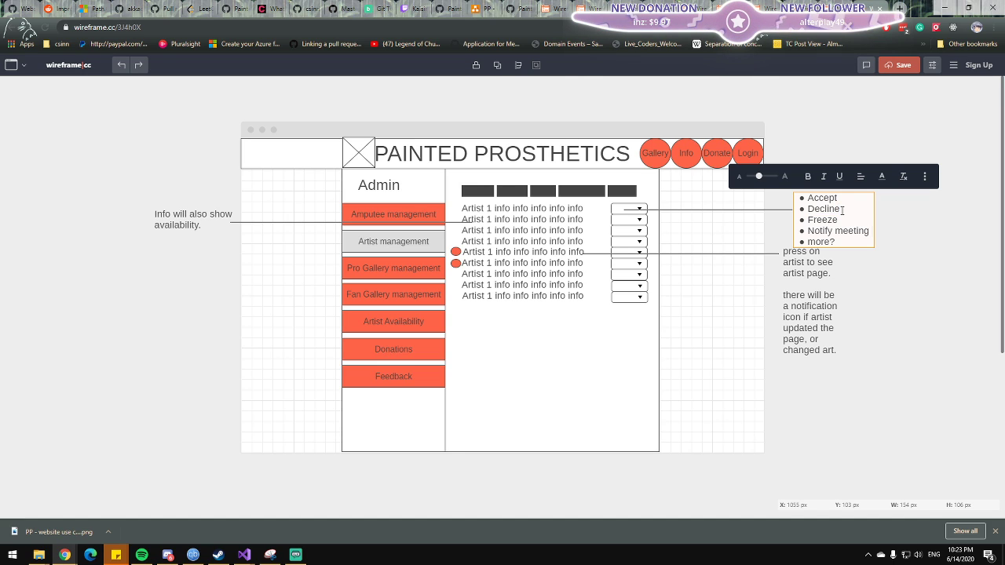
type("for")
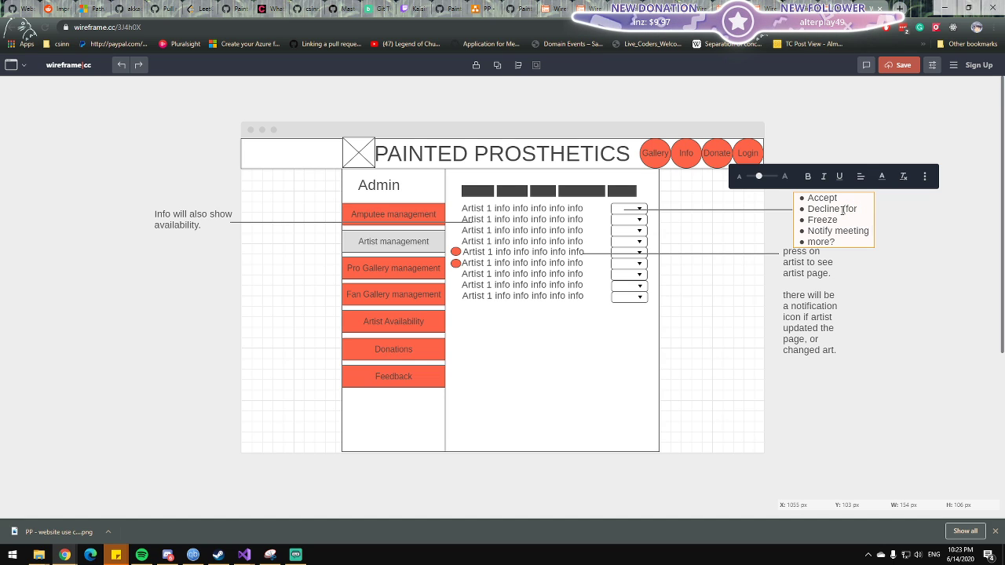
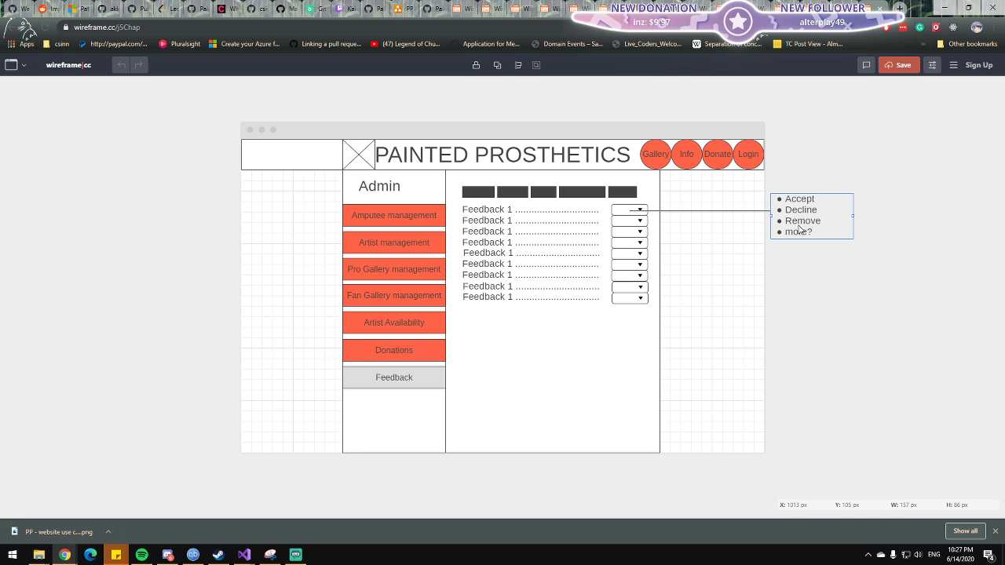
Delete the Remove option from the bulleted note for the feedback dropdown.
double_click(800, 226)
double_click(802, 222)
key("BackSpace")
key("BackSpace")
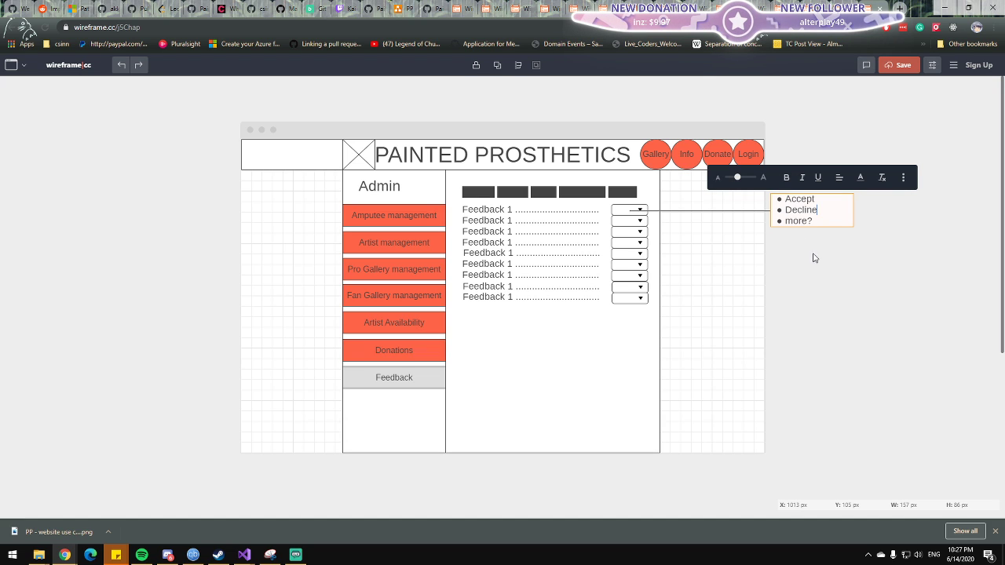
left_click(814, 258)
Examine the first feedback rows and their dropdowns alongside the note of Accept and Decline options.
left_click(638, 209)
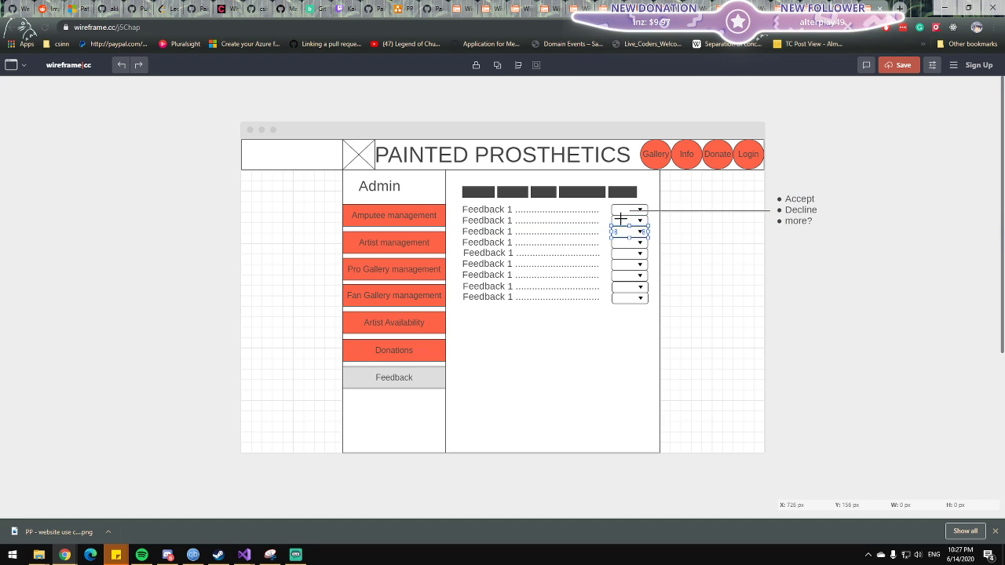
left_click(567, 211)
left_click(616, 210)
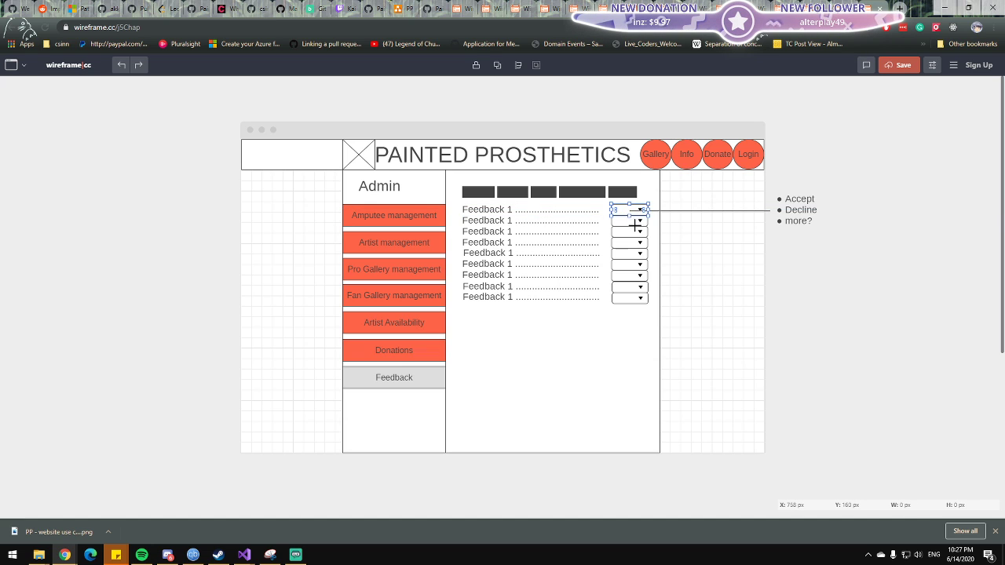
double_click(546, 210)
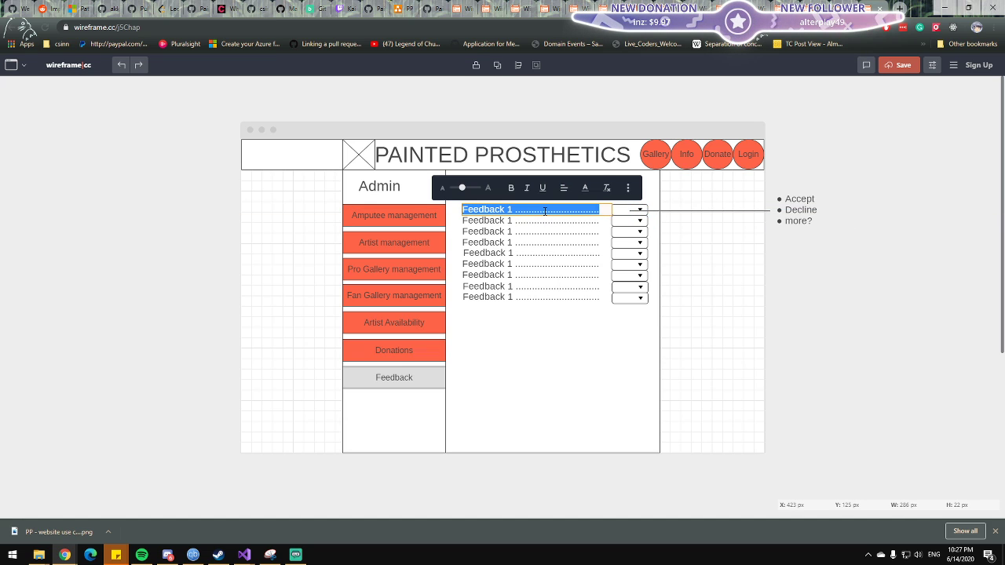
left_click(628, 212)
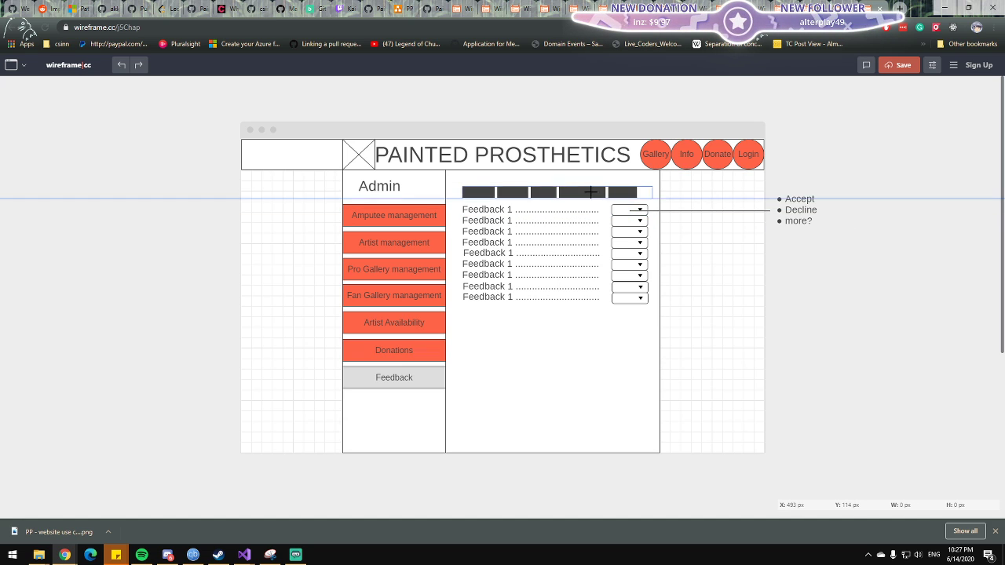
double_click(793, 210)
left_click(614, 221)
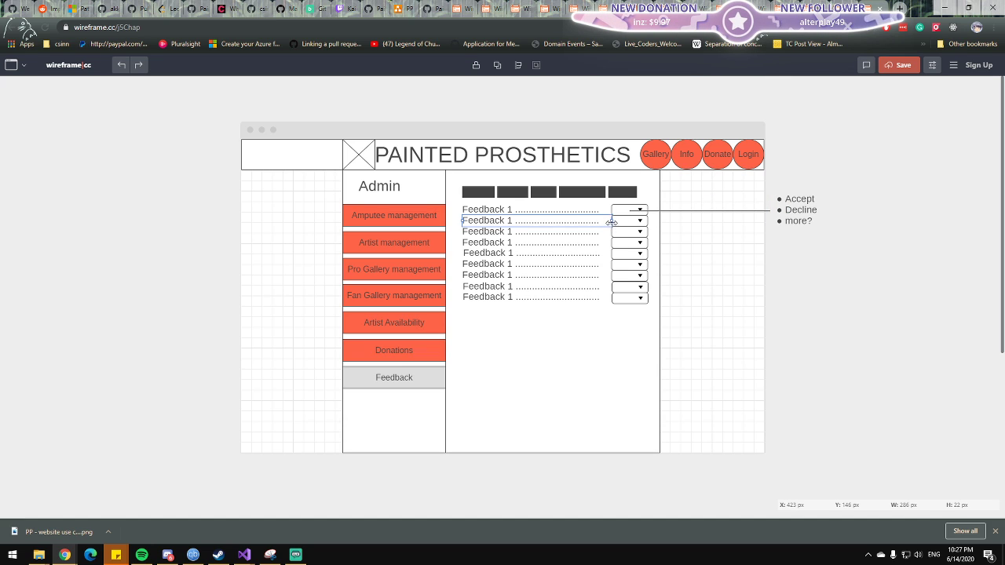
left_click(587, 223)
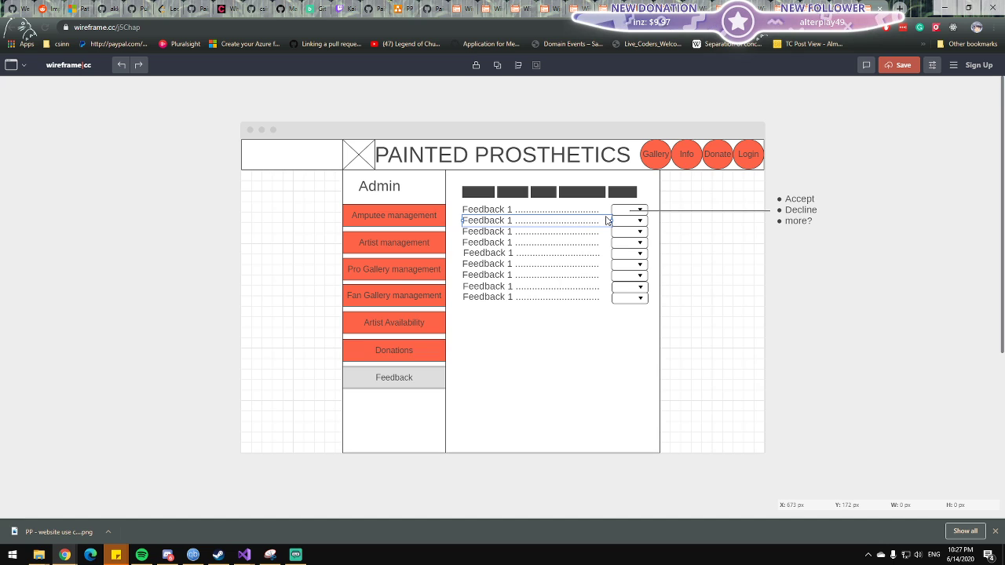
left_click(803, 254)
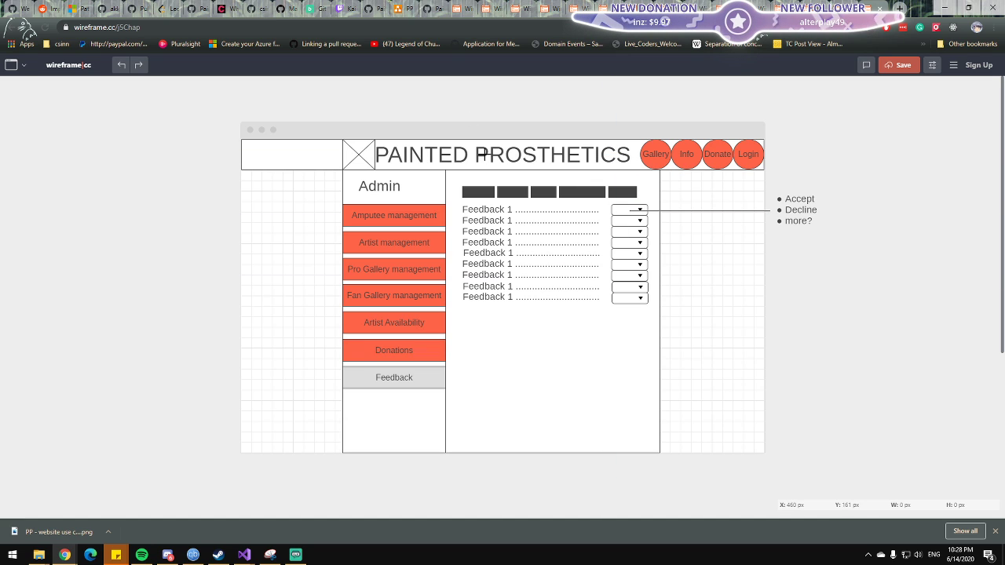
Look through the open User Personal Info, Admin Feedback and Register wireframes.
left_click(461, 8)
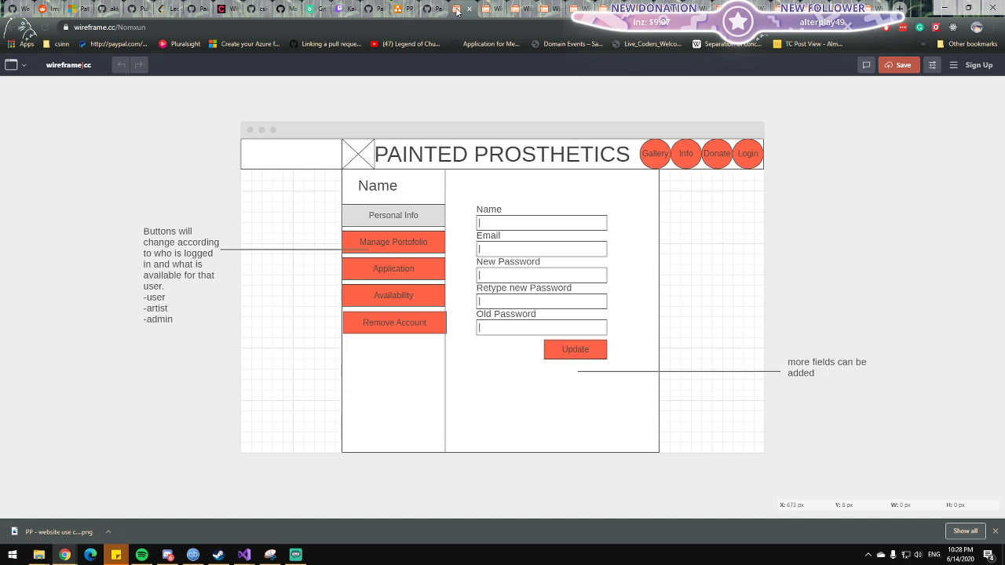
left_click(437, 6)
left_click(457, 7)
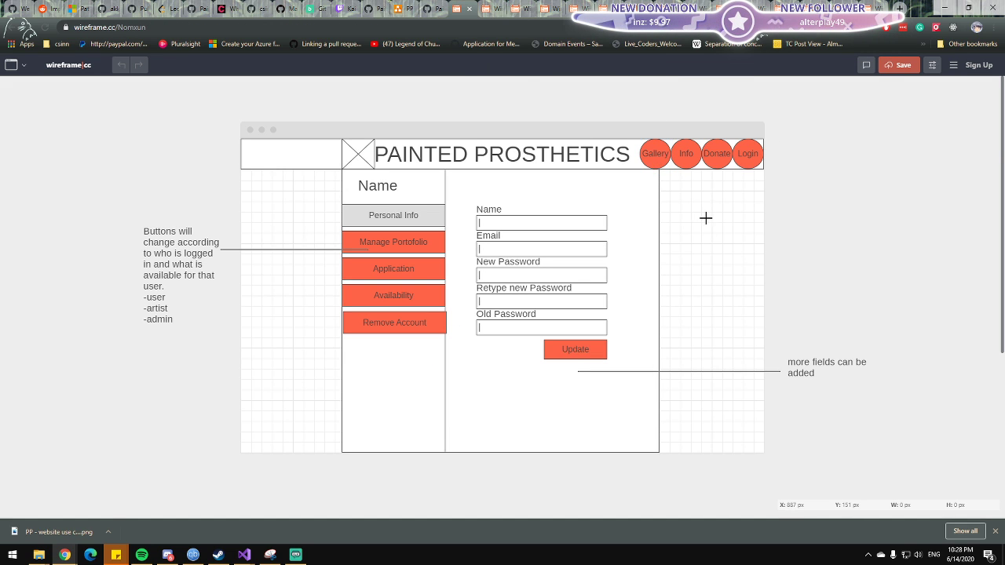
left_click(712, 161)
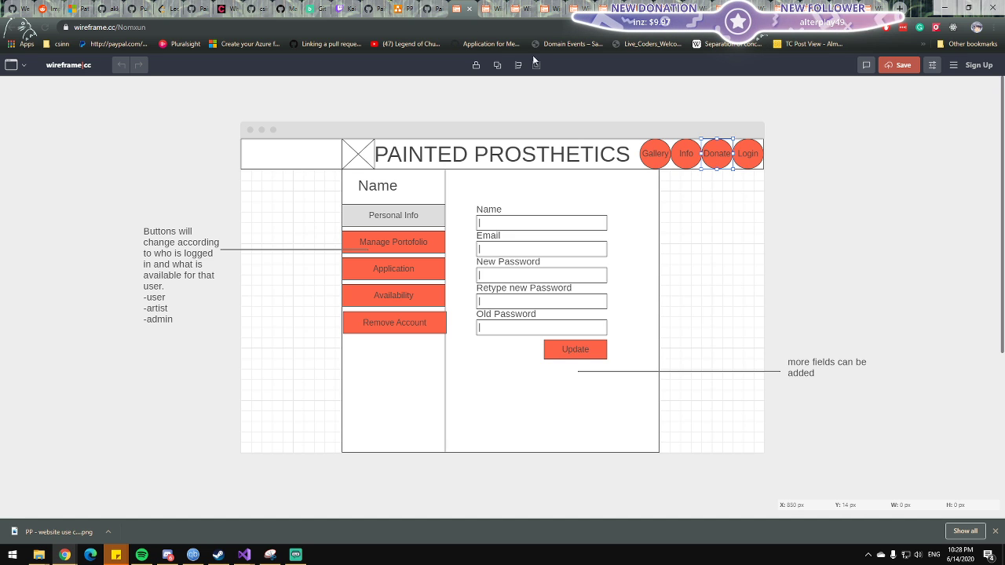
left_click(431, 8)
left_click(487, 8)
left_click(463, 8)
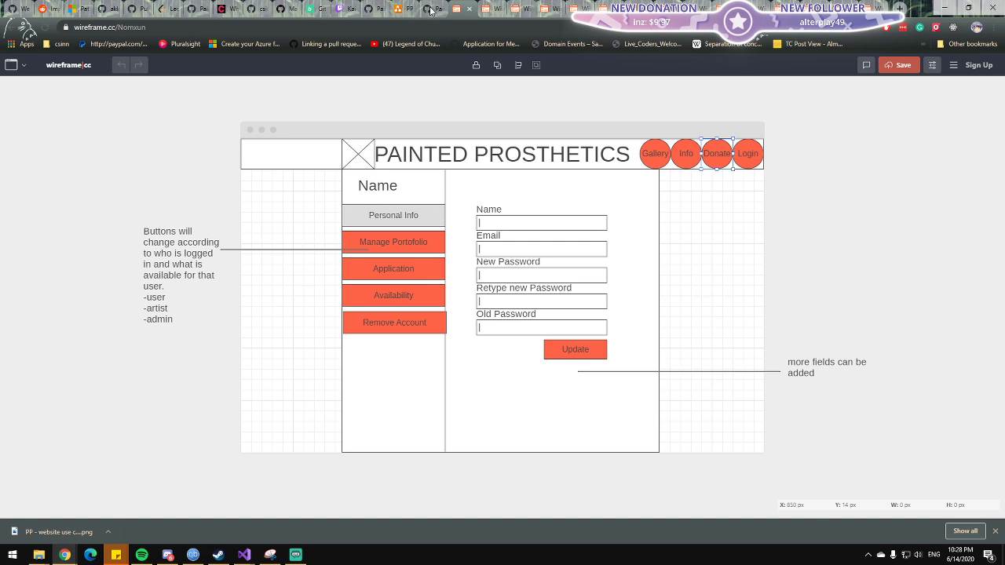
left_click(432, 10)
left_click(462, 8)
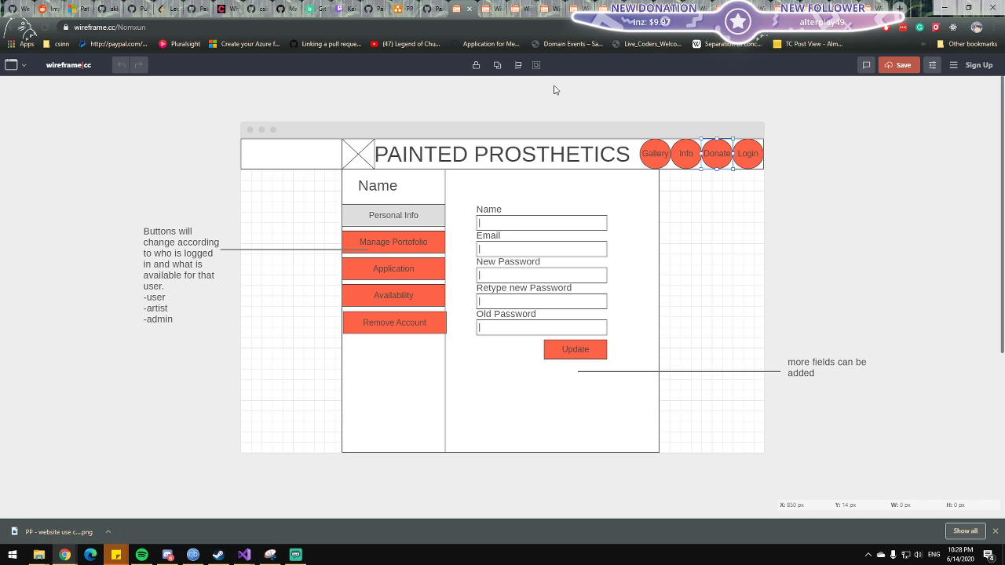
left_click(869, 9)
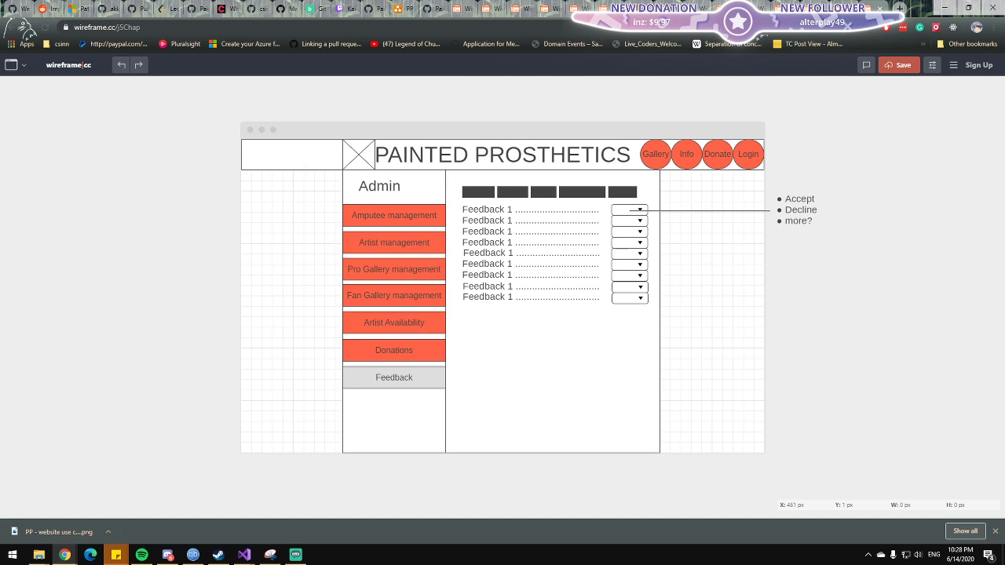
left_click(507, 9)
left_click(484, 7)
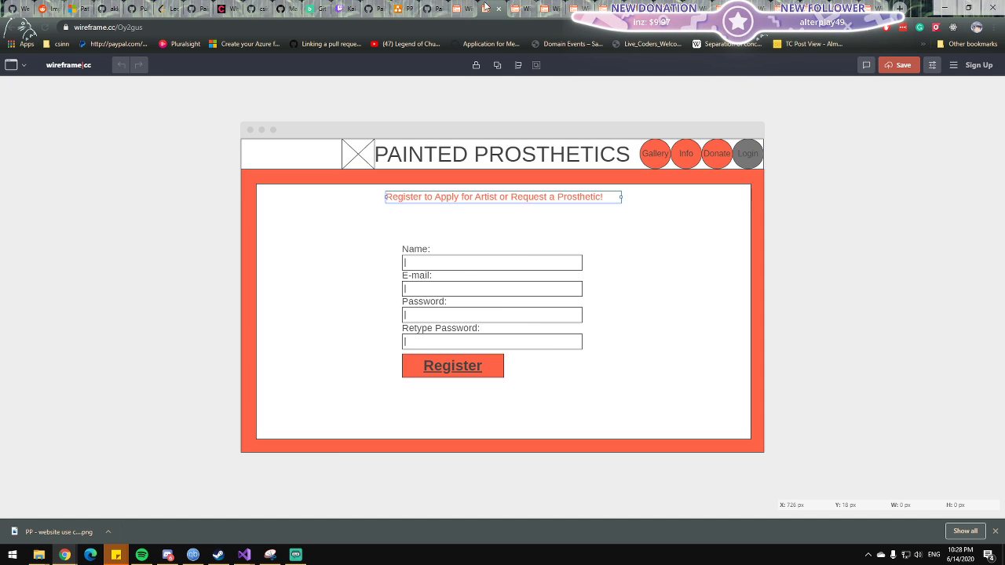
left_click(459, 7)
Look over the website use case diagram, the Admin Feedback wireframe and the User Sent Prosthetic Request wireframe.
left_click(395, 8)
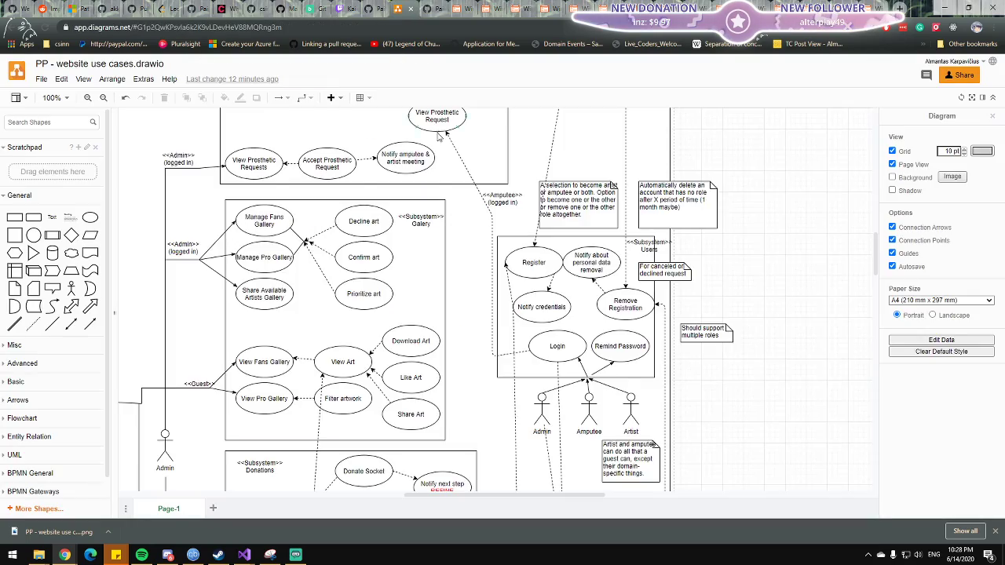
scroll(440, 136, "down", 15)
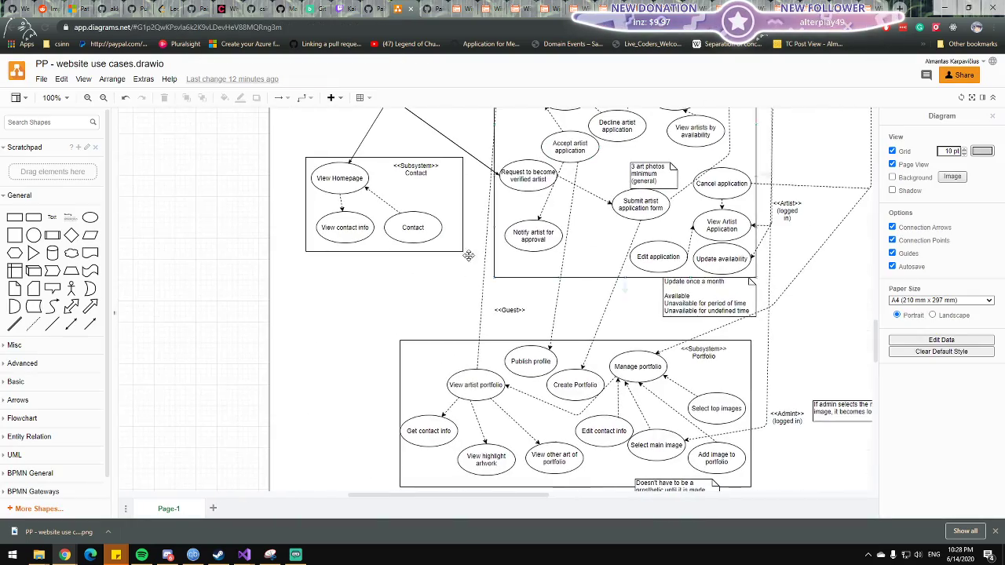
left_click(870, 9)
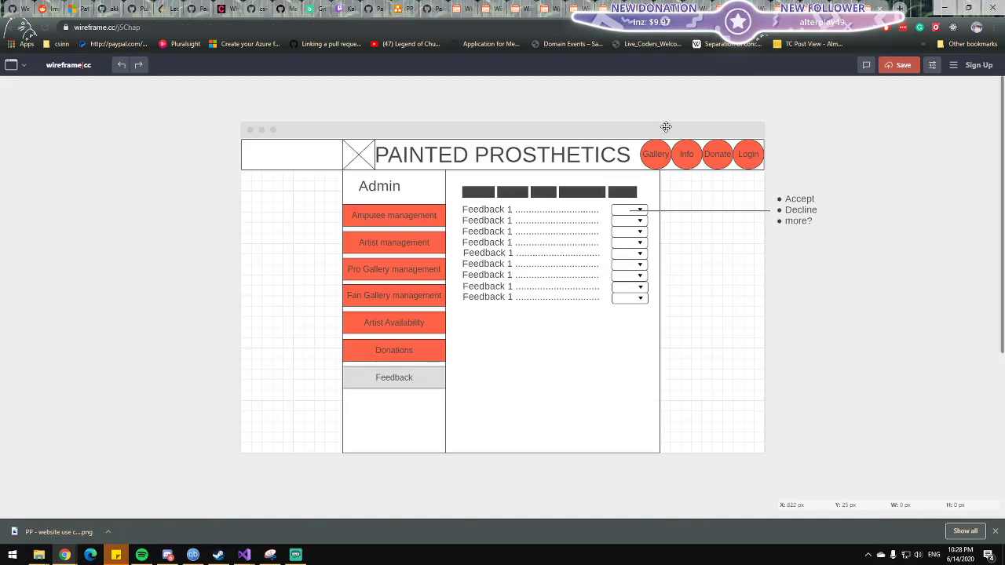
key("ctrl+Tab")
key("ctrl+Tab")
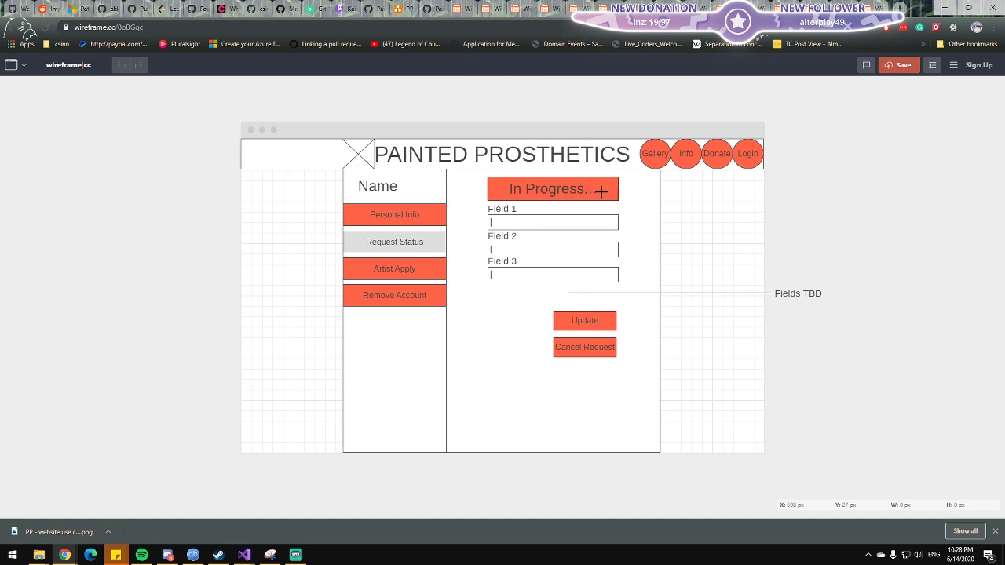
left_click(494, 344)
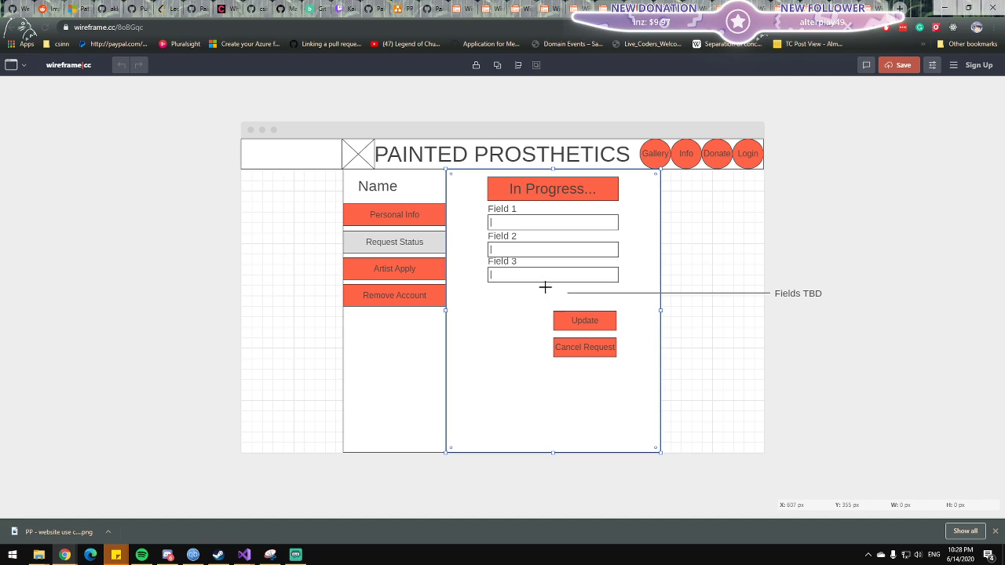
left_click(420, 7)
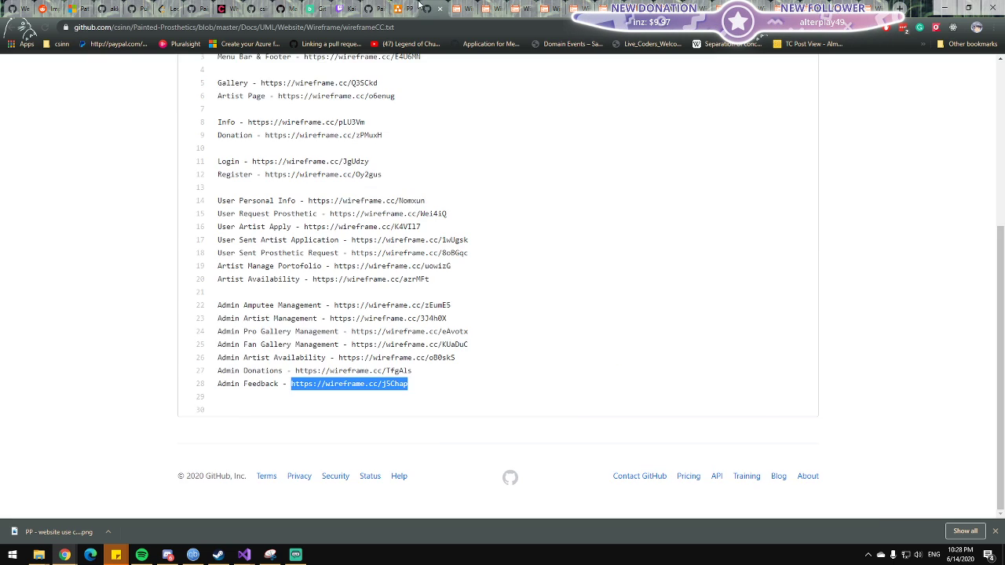
Switch to the website use case diagram and rename "View Pending Feedback" in the Feedback subsystem to "View Feedback".
left_click(405, 8)
scroll(336, 246, "down", 4)
scroll(370, 247, "up", 4)
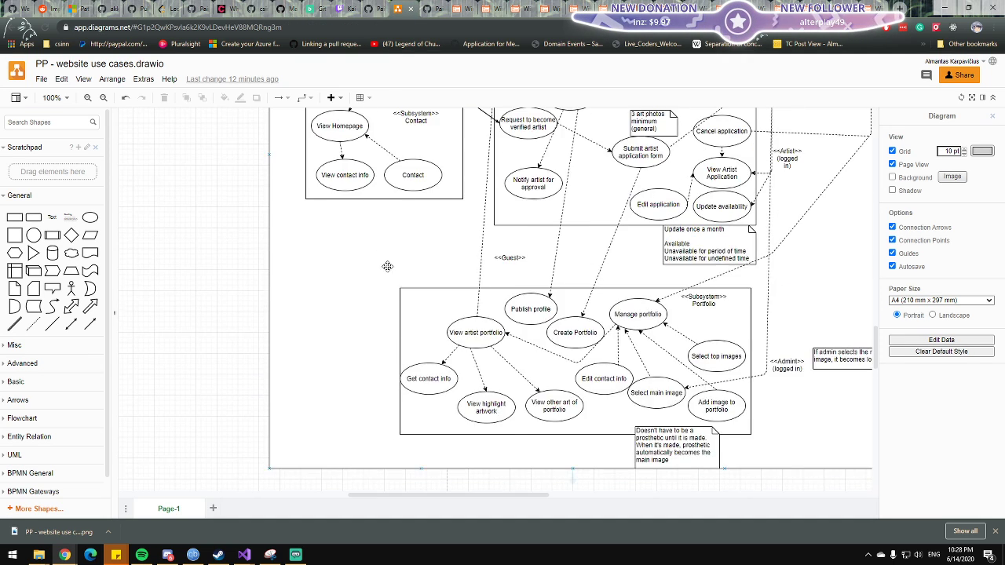
scroll(393, 264, "up", 4)
left_click_drag(394, 250, 272, 180)
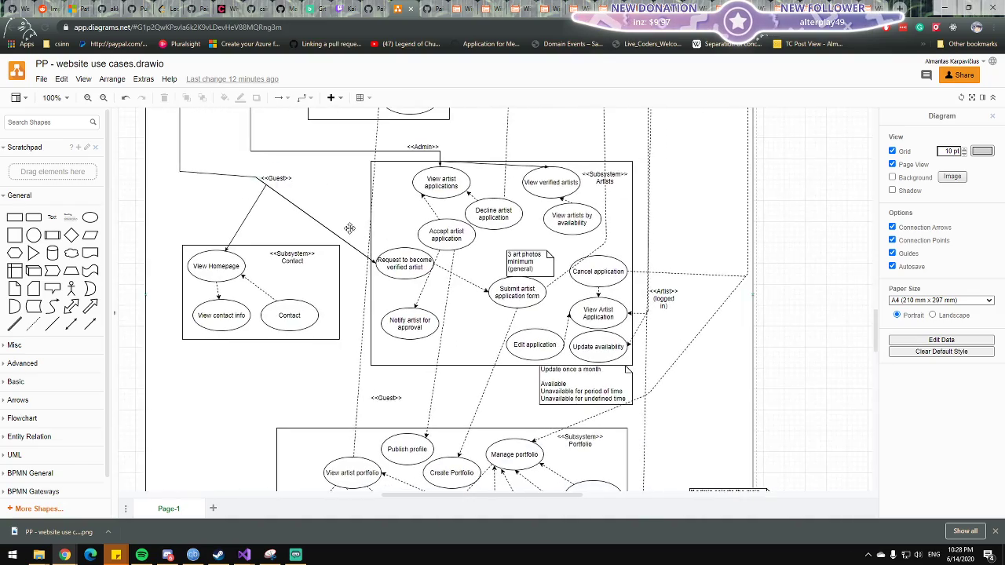
left_click_drag(349, 228, 516, 359)
left_click_drag(442, 247, 425, 304)
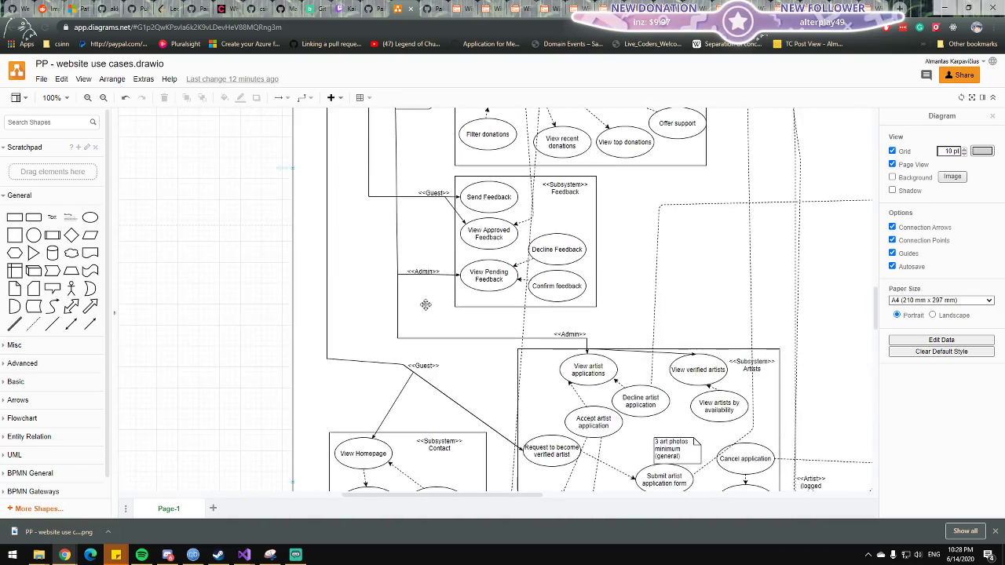
left_click_drag(442, 213, 421, 273)
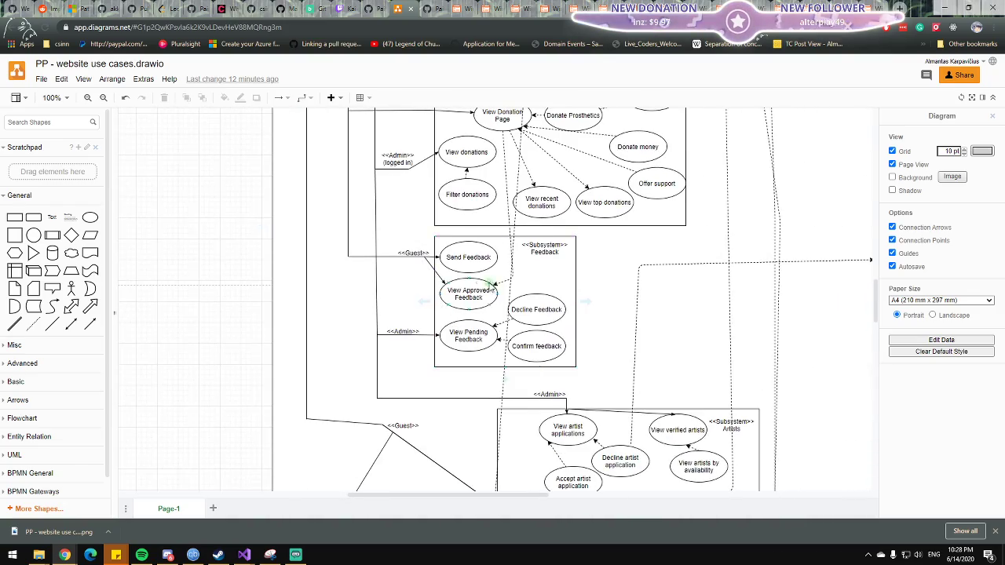
left_click(550, 314)
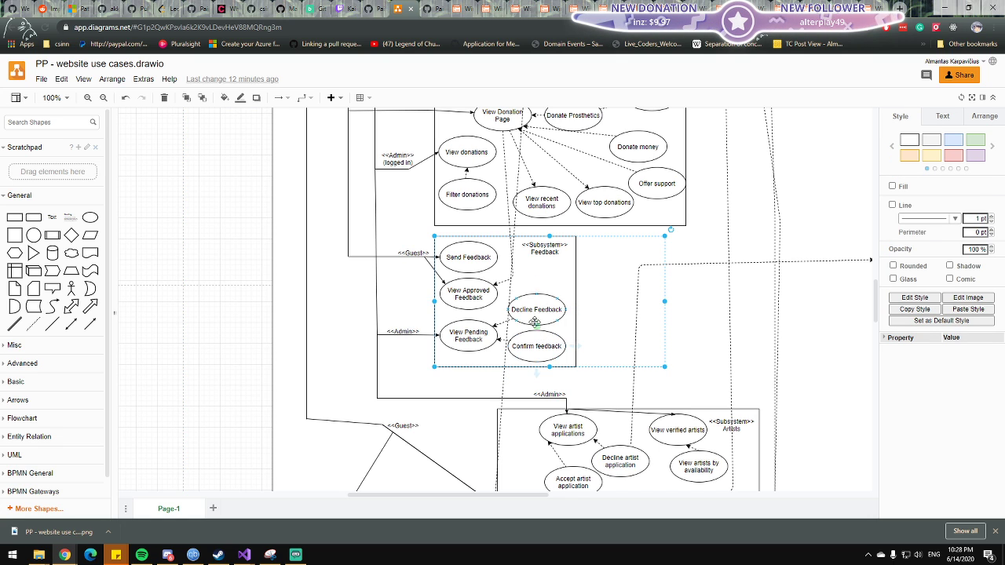
left_click(535, 318)
double_click(477, 337)
left_click(471, 339)
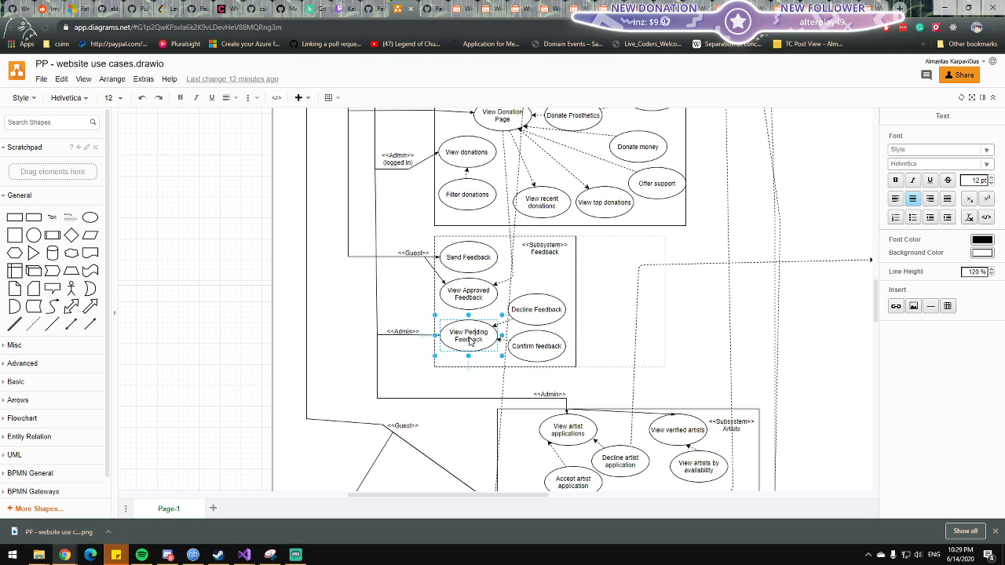
left_click_drag(463, 333, 491, 336)
key("BackSpace")
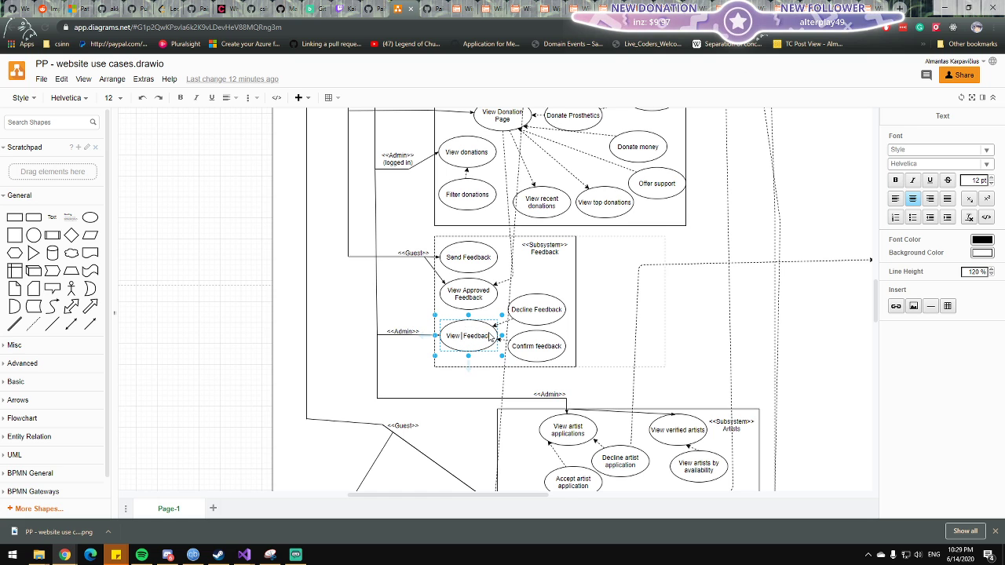
left_click(369, 311)
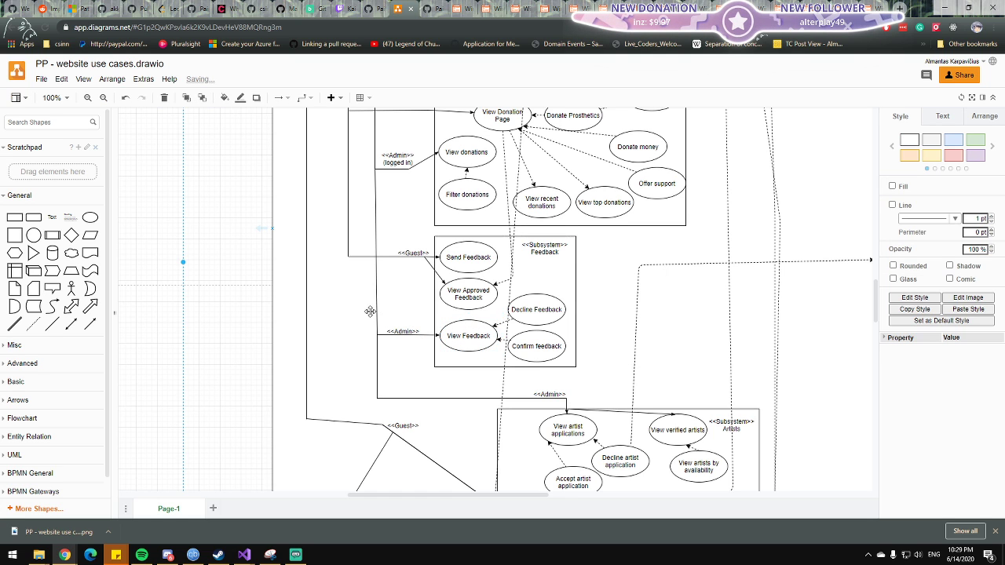
Review the Feedback subsystem's Send Feedback and View Approved Feedback use cases, and return to the Admin Feedback wireframe.
scroll(369, 312, "up", 3)
scroll(587, 267, "down", 4)
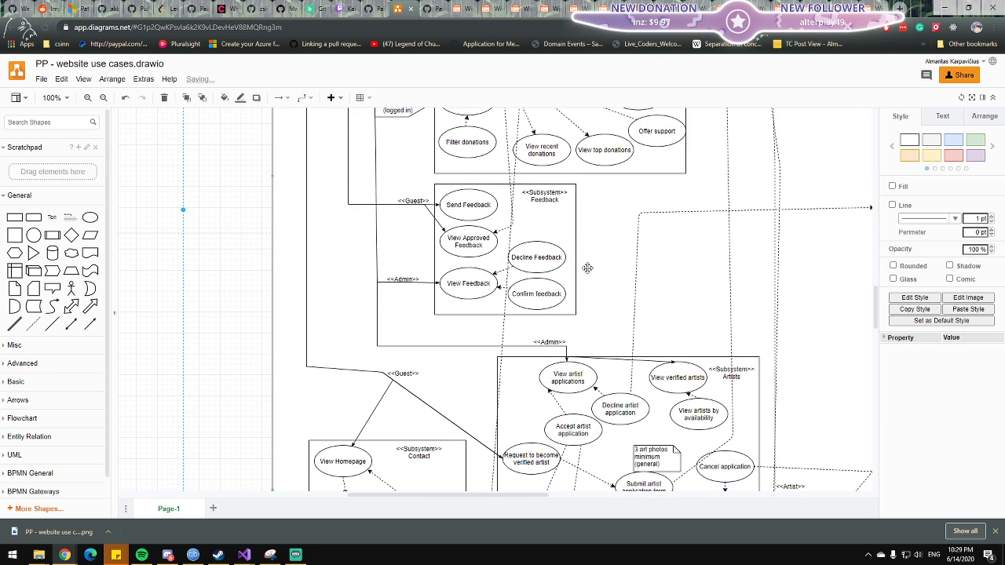
scroll(587, 267, "down", 3)
scroll(588, 268, "down", 1)
scroll(583, 260, "up", 2)
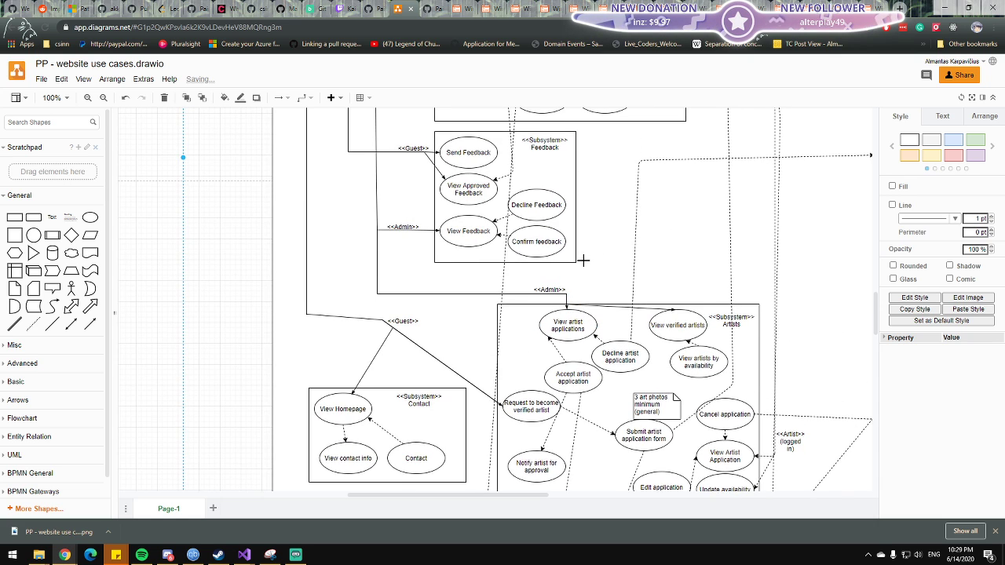
scroll(583, 259, "up", 2)
left_click(460, 225)
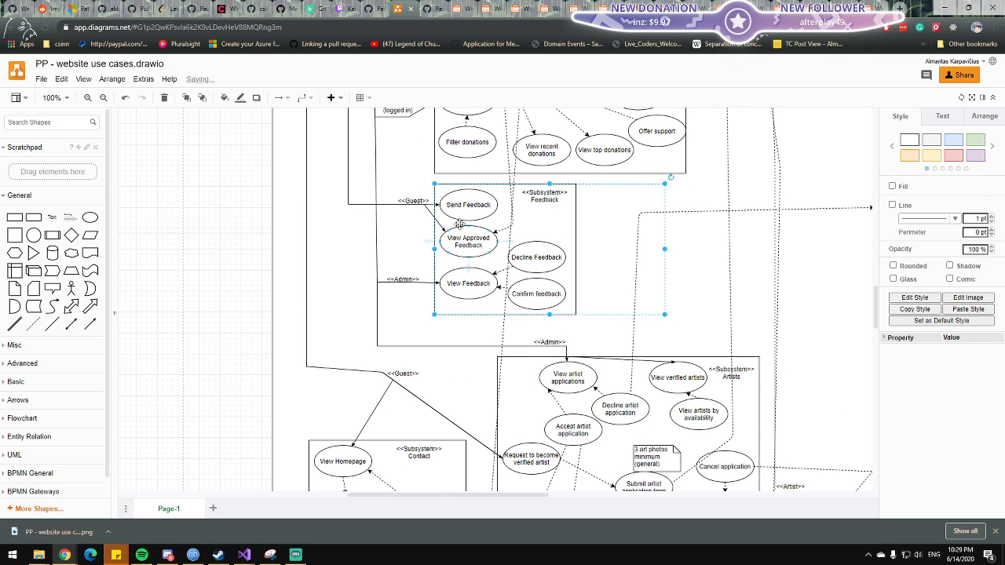
left_click(464, 240)
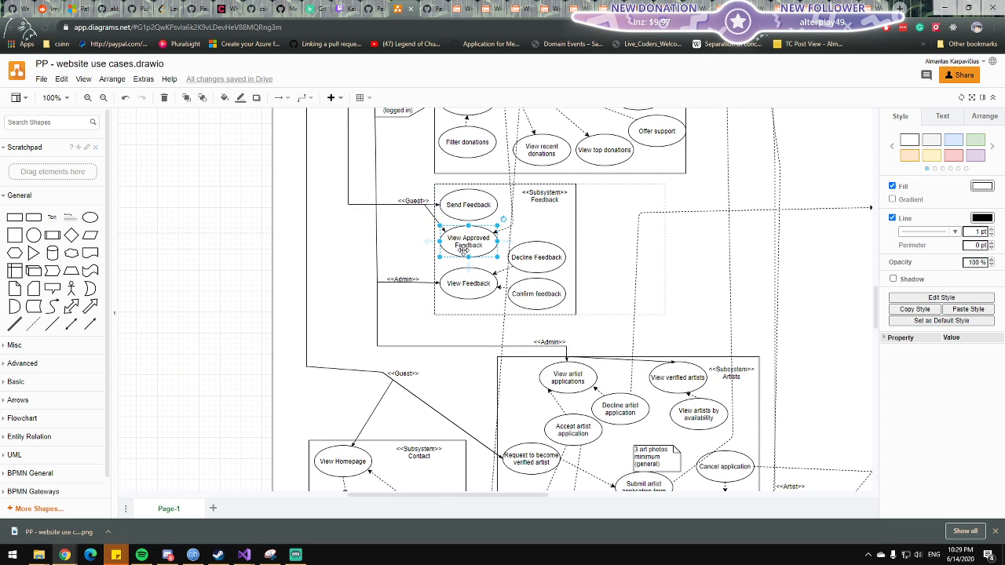
left_click(463, 211)
left_click(466, 242)
left_click(409, 246)
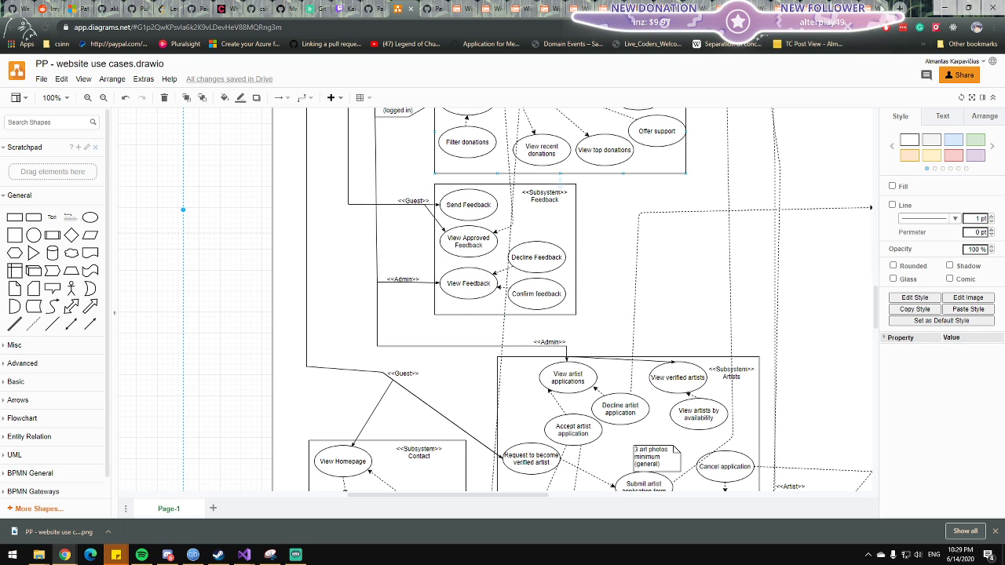
left_click(870, 9)
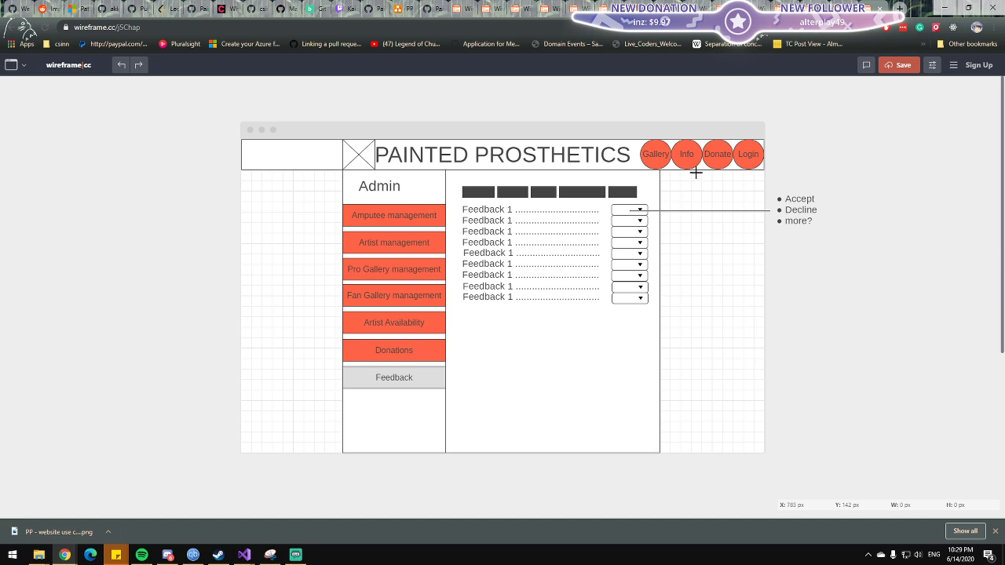
Check the wireframe link list on GitHub and return to the Admin Feedback wireframe's header and dropdown options.
left_click(431, 7)
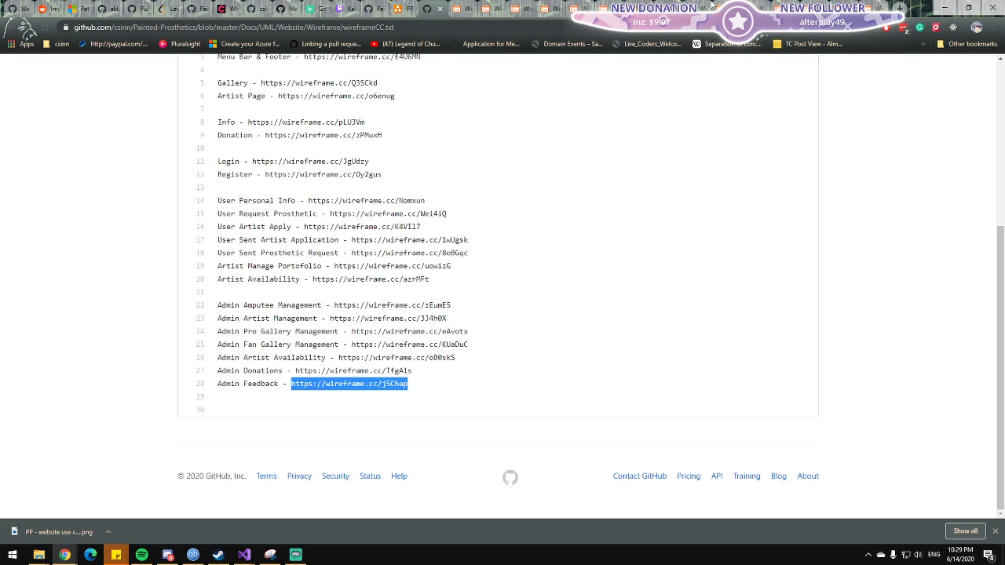
left_click(711, 6)
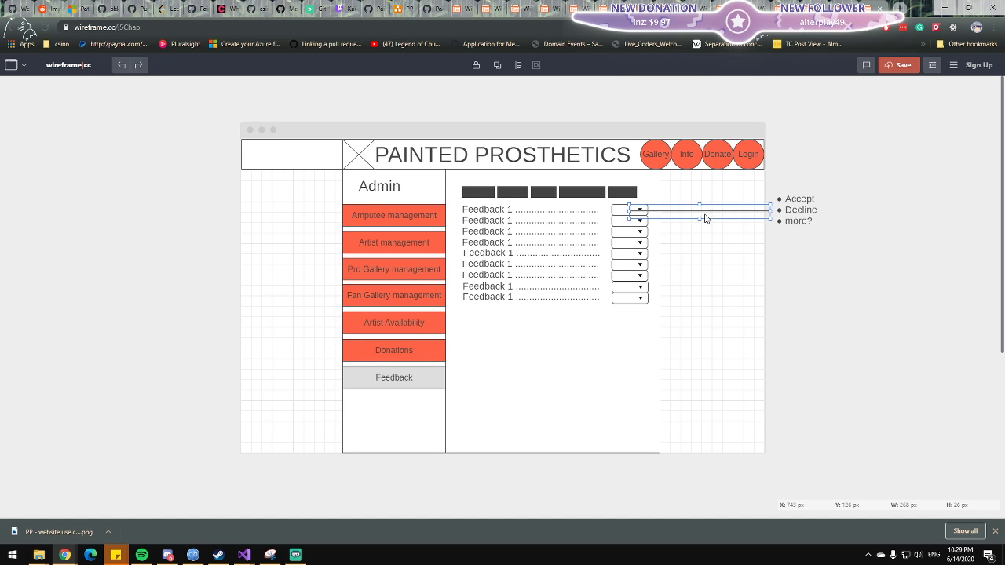
left_click(691, 185)
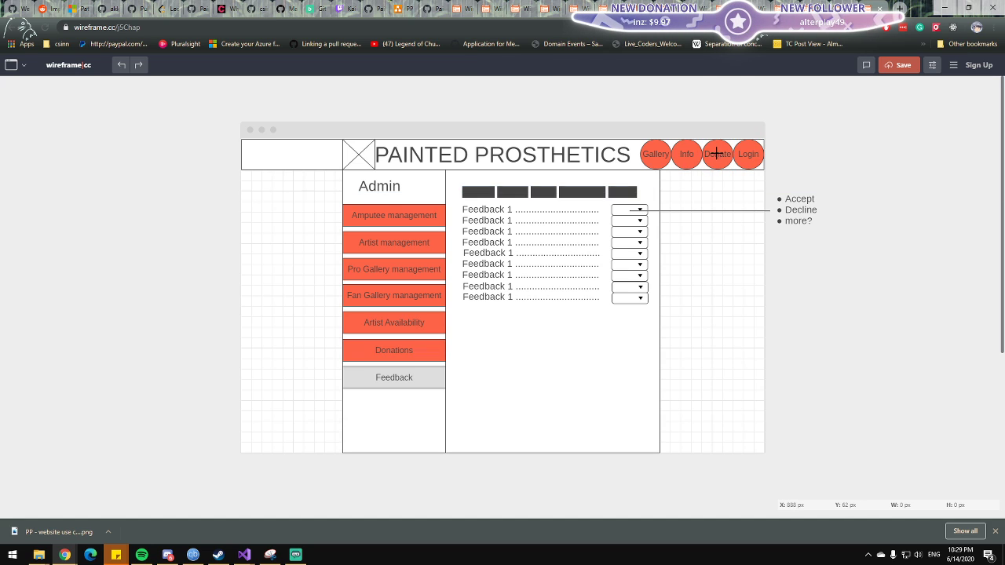
left_click(606, 160)
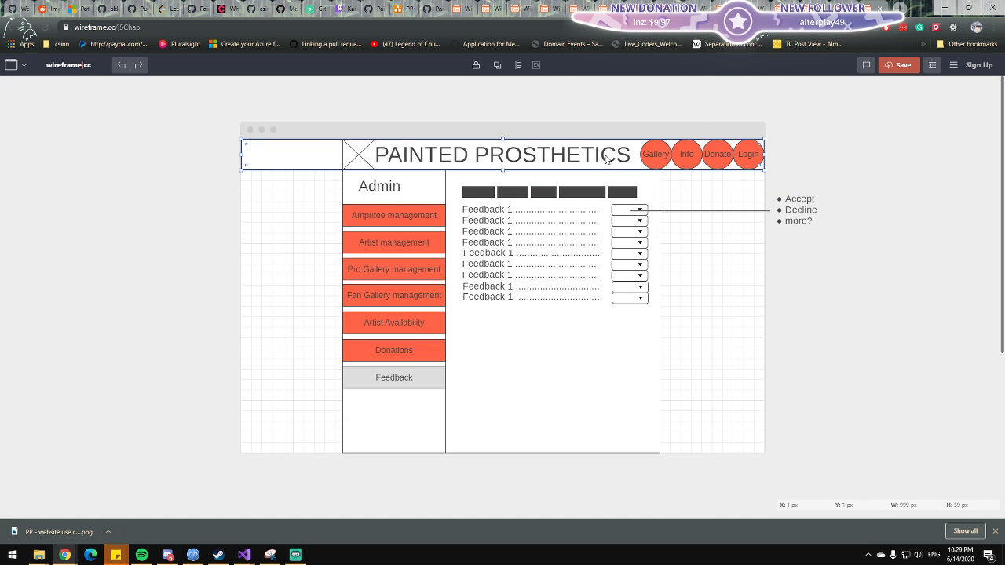
left_click(792, 145)
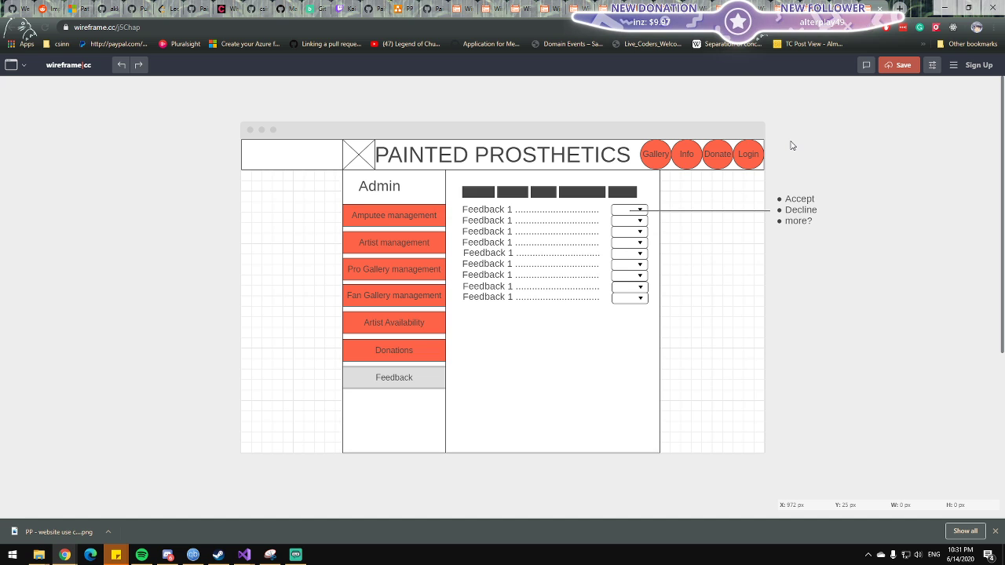
Switch to the website use case diagram and review the Feedback subsystem's use cases, their guest and admin connections, and the neighbouring Donations subsystem.
left_click(401, 8)
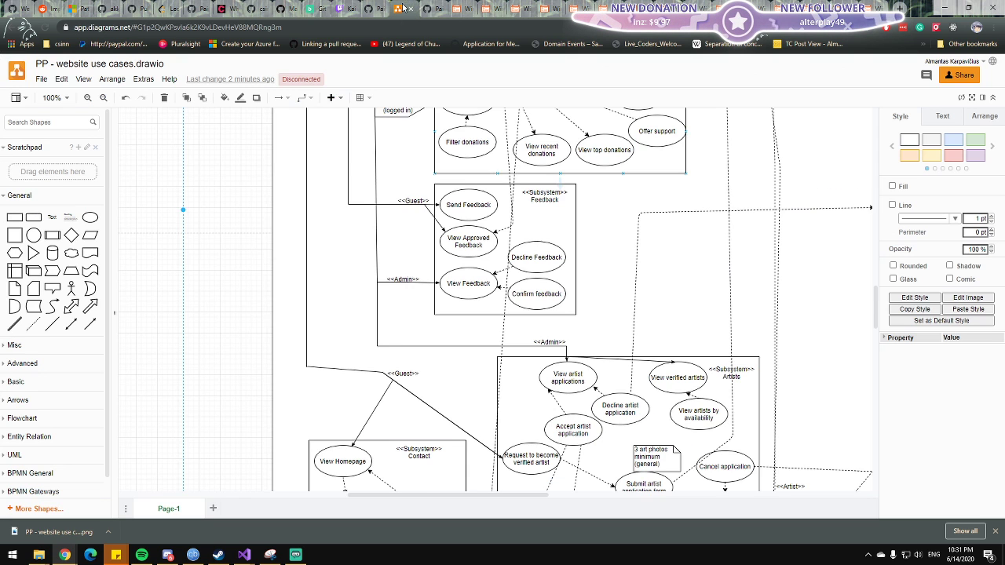
scroll(390, 241, "down", 2)
left_click(411, 189)
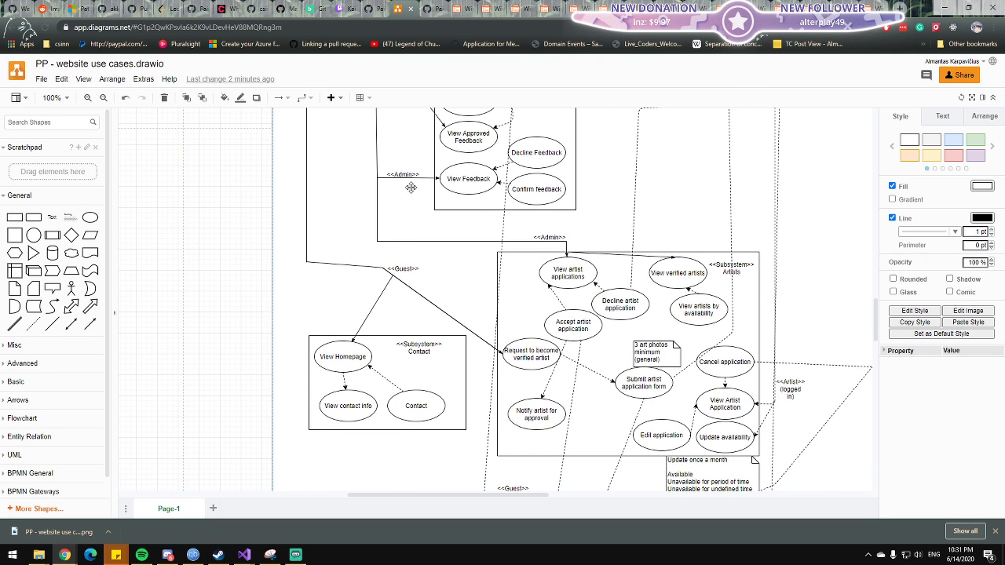
scroll(414, 235, "up", 2)
left_click(466, 244)
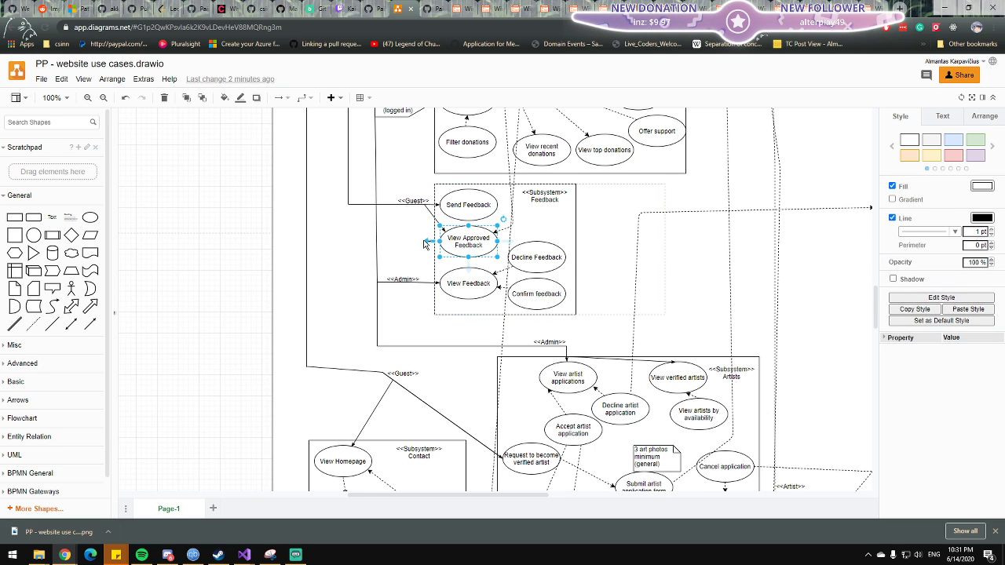
scroll(459, 240, "up", 2)
left_click(456, 260)
left_click(463, 287)
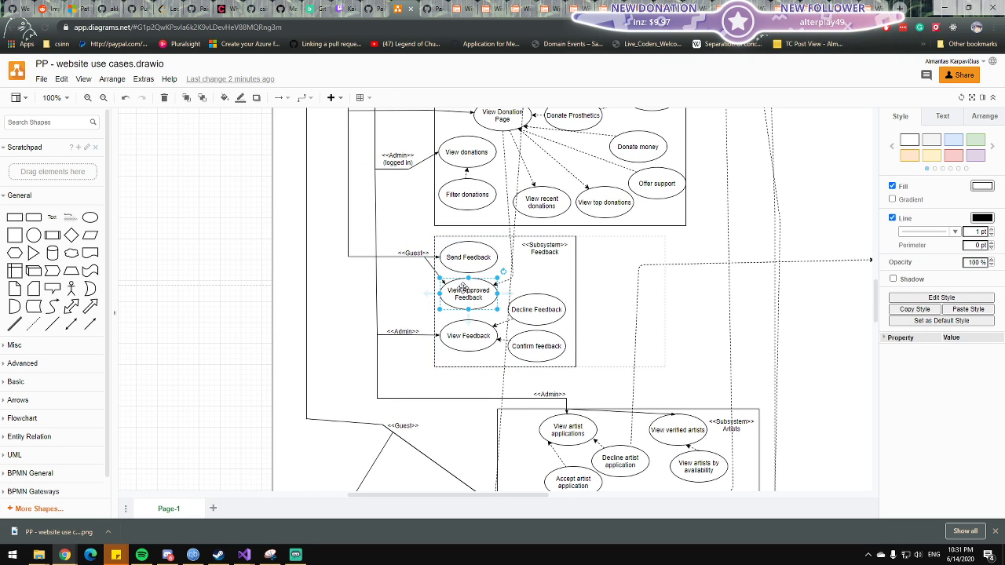
left_click(404, 265)
left_click(466, 264)
left_click(461, 254)
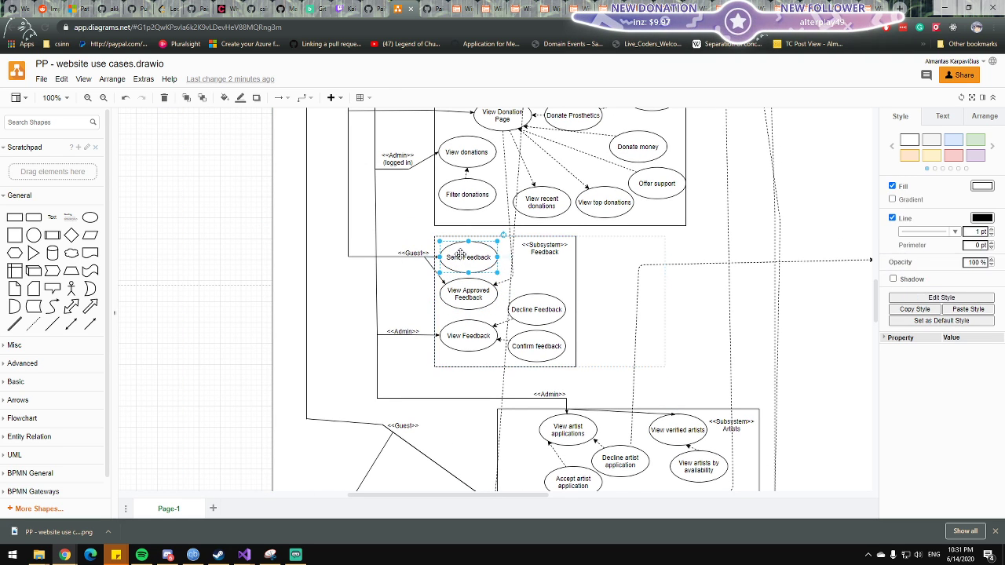
left_click(416, 272)
scroll(406, 275, "up", 6)
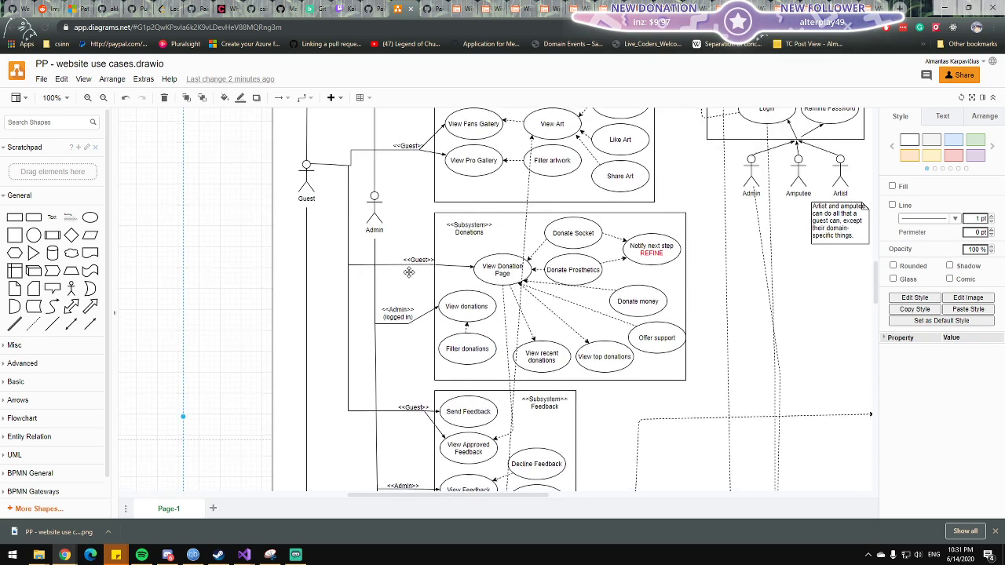
Try to extend the Contact subsystem's box downward.
scroll(407, 271, "down", 10)
scroll(406, 271, "down", 6)
left_click(374, 325)
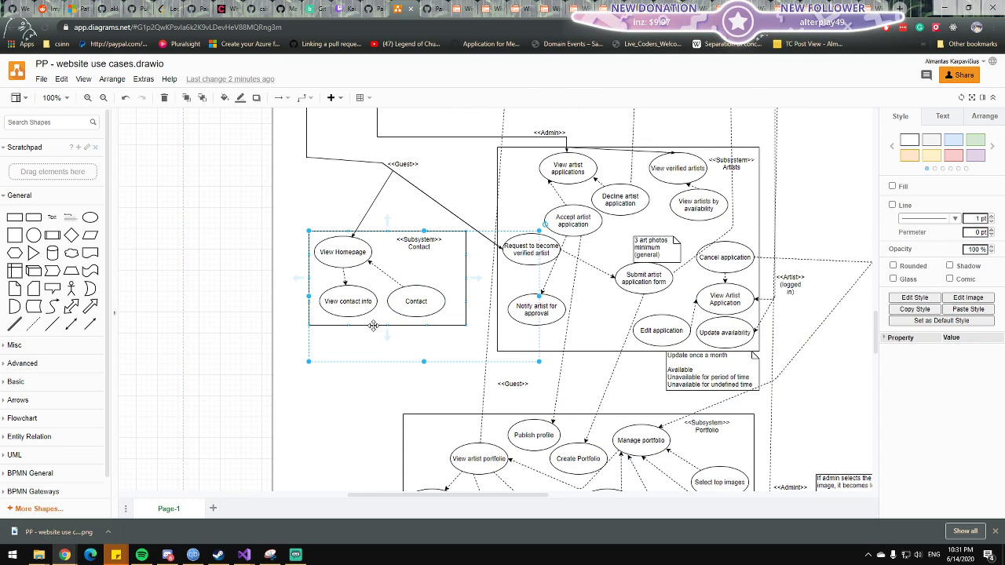
left_click(375, 320)
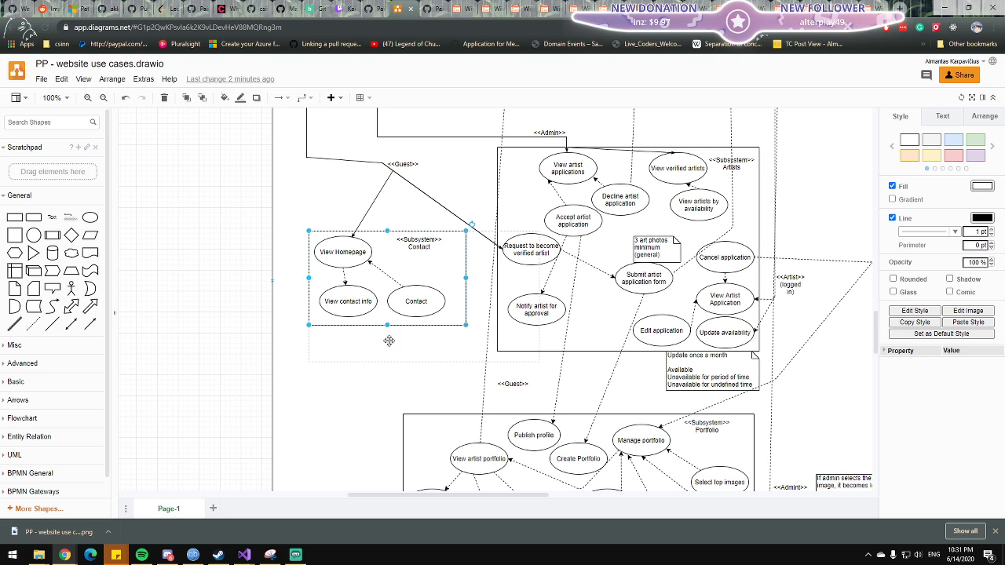
left_click_drag(386, 326, 385, 359)
left_click(373, 288)
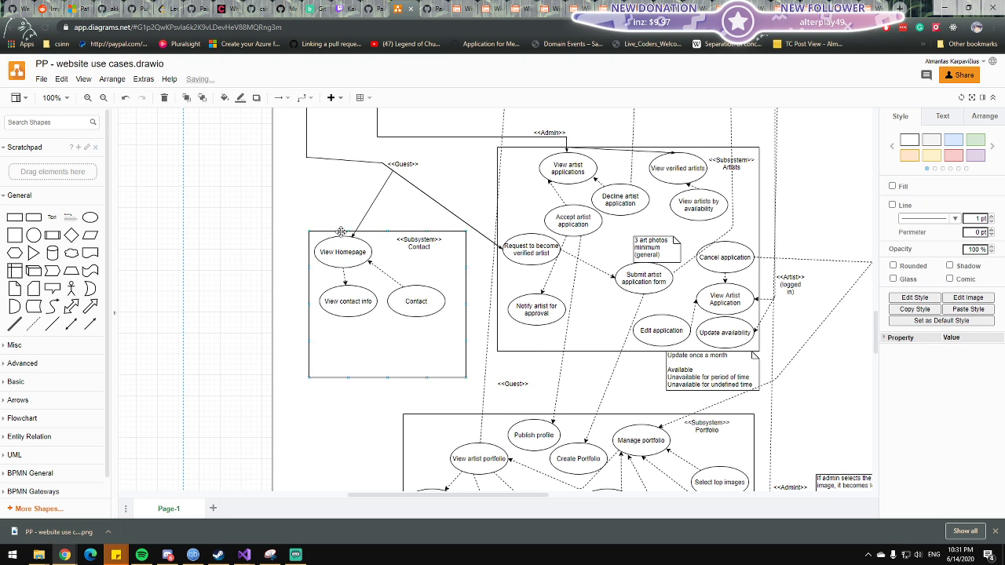
scroll(381, 358, "up", 5)
scroll(381, 417, "down", 5)
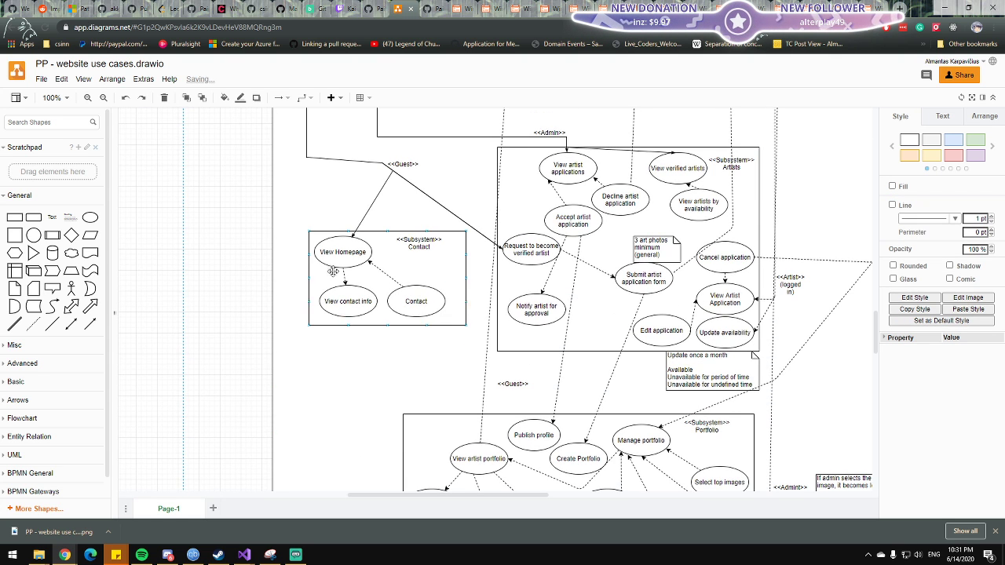
Try to delete the Send Feedback use case from the Feedback subsystem.
scroll(364, 340, "up", 7)
left_click(466, 209)
left_click(456, 235)
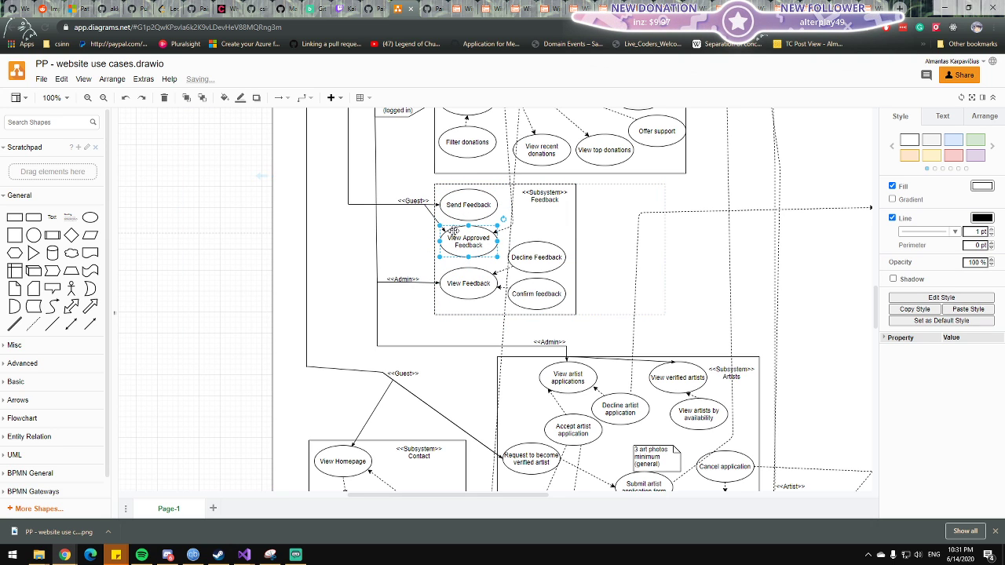
left_click(462, 206)
key("Delete")
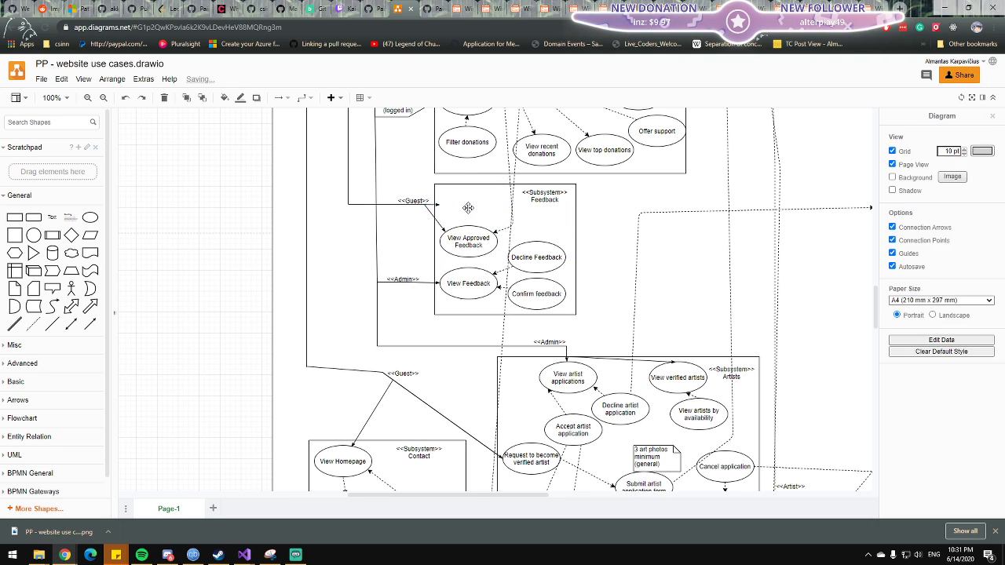
left_click(426, 203)
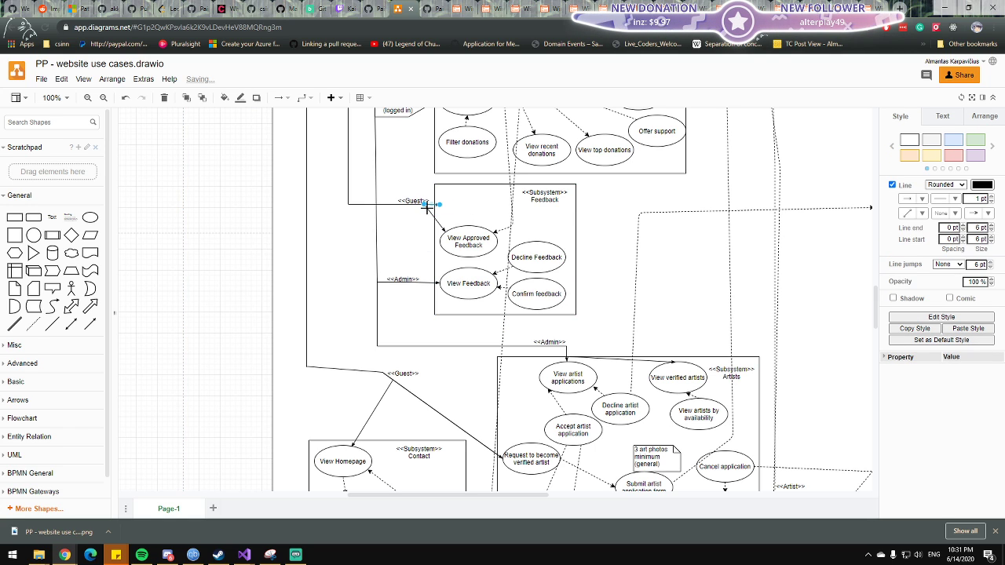
key("ctrl+z")
Delete the guest connector line that runs down from the Donations subsystem to the Feedback subsystem, keeping the <<Guest>> label.
left_click(415, 201)
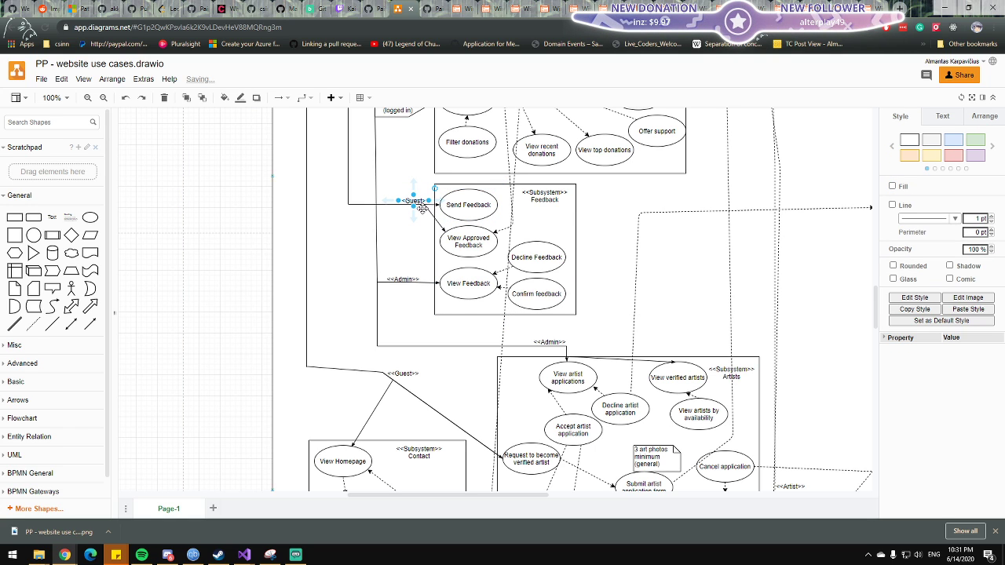
left_click_drag(413, 206, 413, 204)
double_click(413, 202)
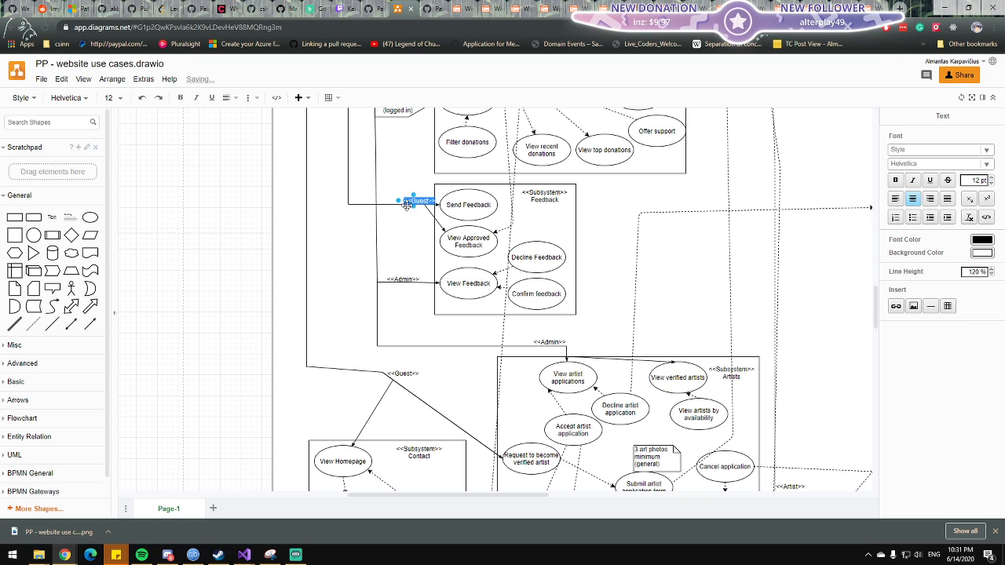
left_click(353, 164)
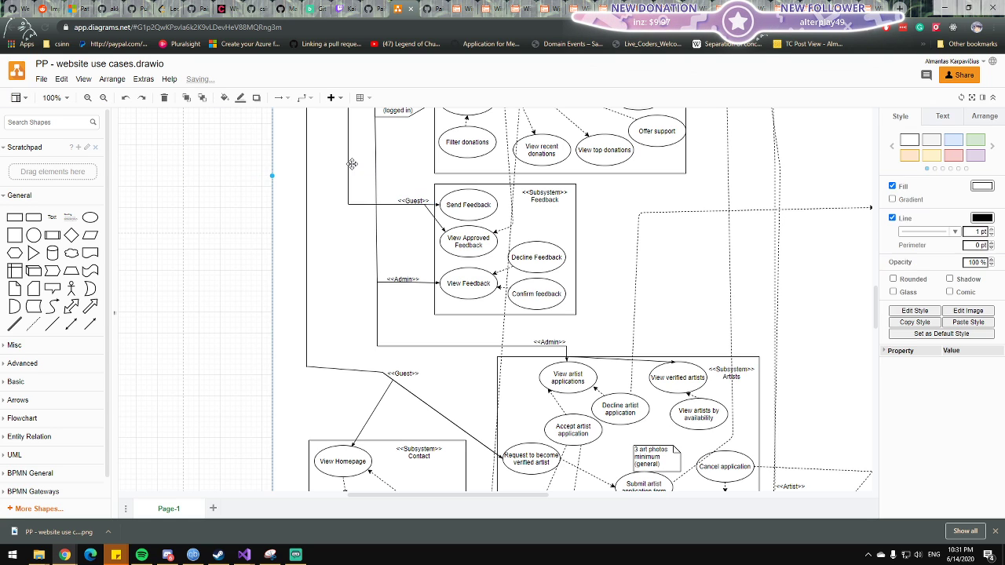
left_click(348, 164)
key("Delete")
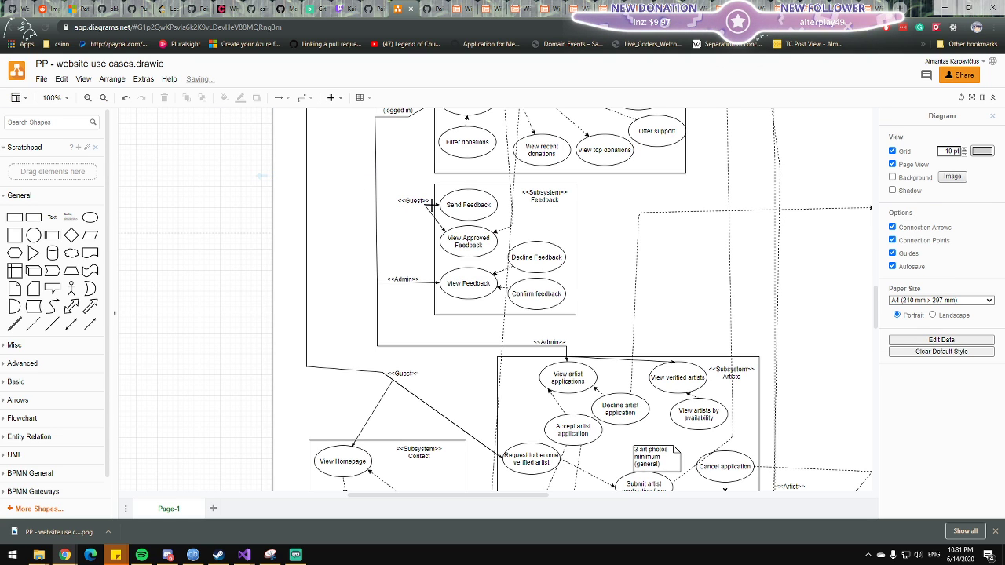
Reroute the Send Feedback arrow to come from the Amputee actor, bending it below the Donations subsystem and attaching it to the use case's right side.
left_click(429, 207)
left_click_drag(428, 207, 593, 289)
scroll(332, 291, "down", 3)
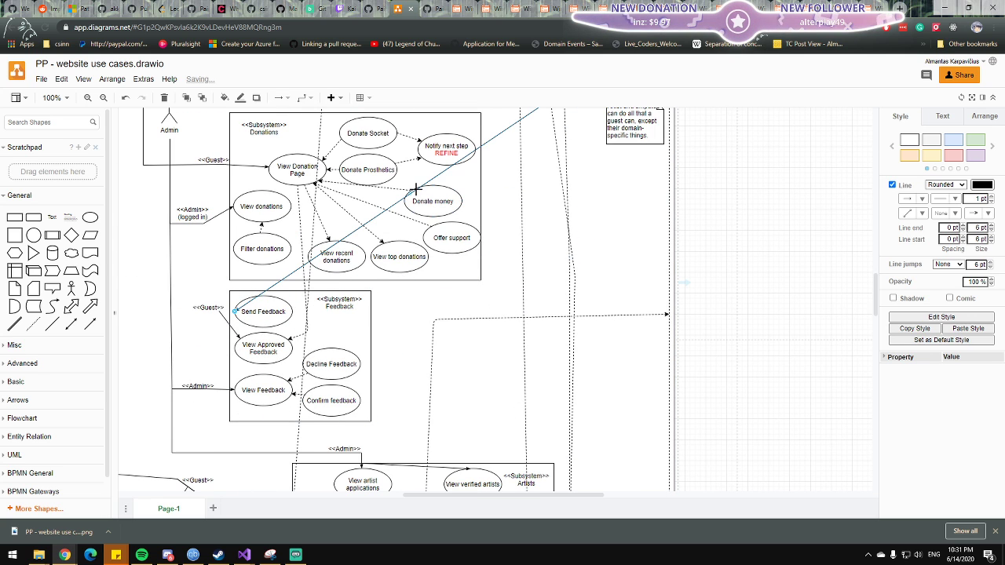
left_click_drag(422, 196, 563, 311)
left_click_drag(237, 315, 330, 322)
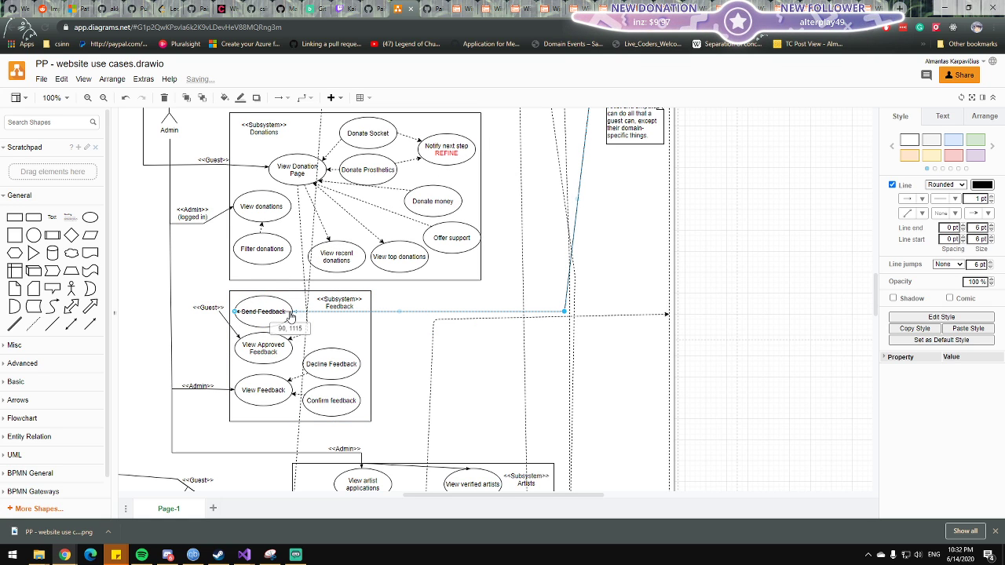
left_click(261, 330)
left_click(294, 312)
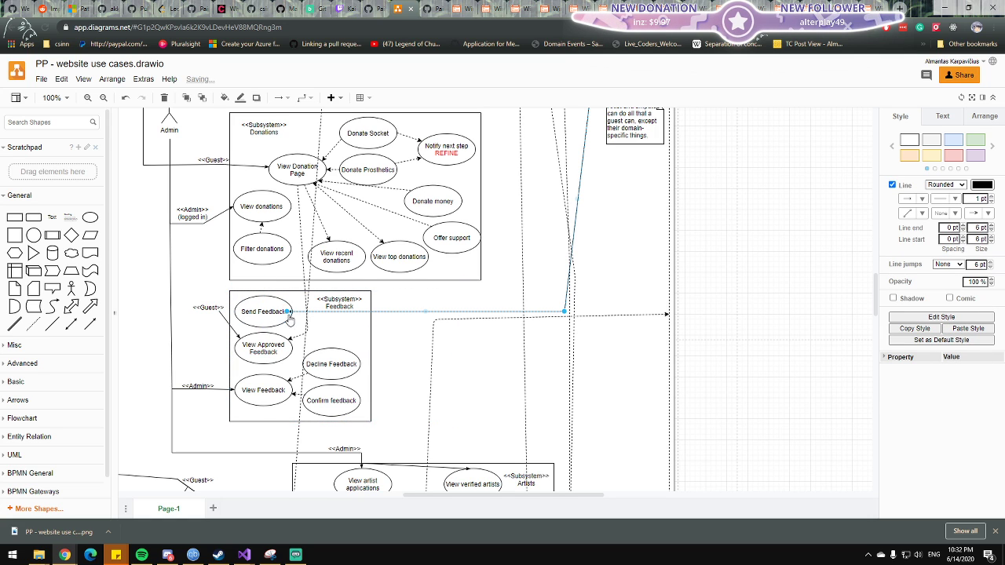
Move Send Feedback above Decline Feedback within its subsystem, and reroute the dashed arrow from View Donation Page to View Approved Feedback around it.
left_click(262, 313)
left_click(261, 313)
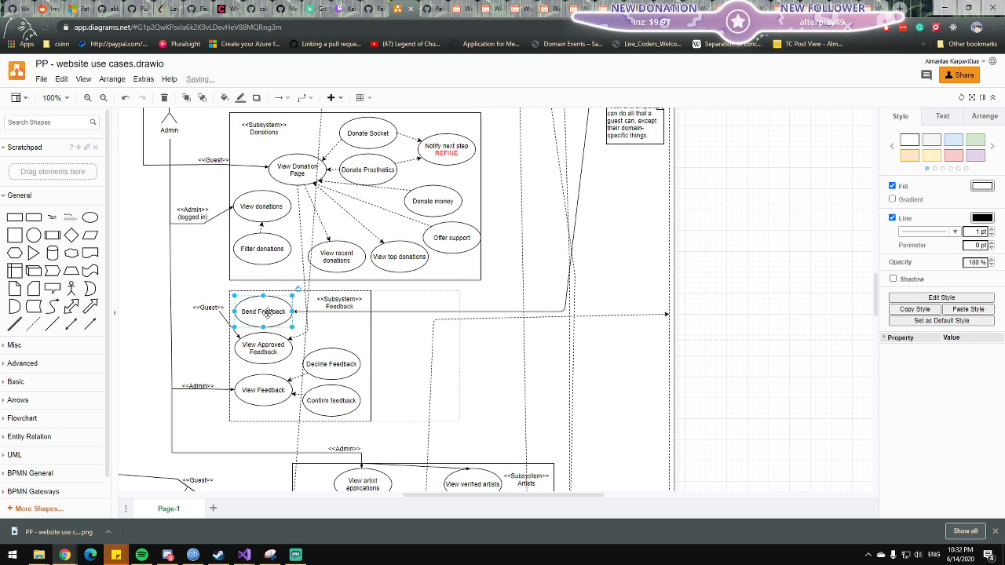
left_click(302, 314)
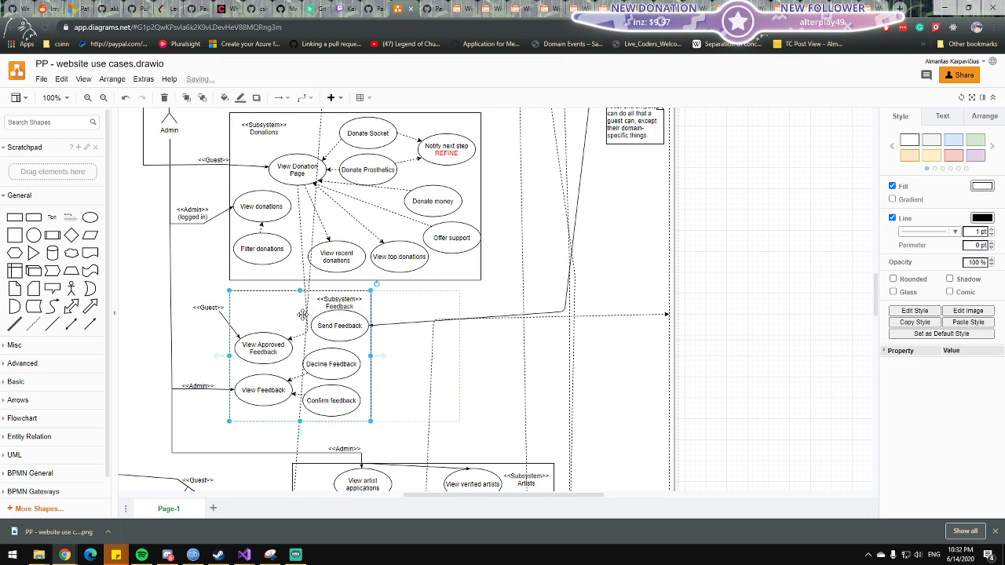
left_click(303, 285)
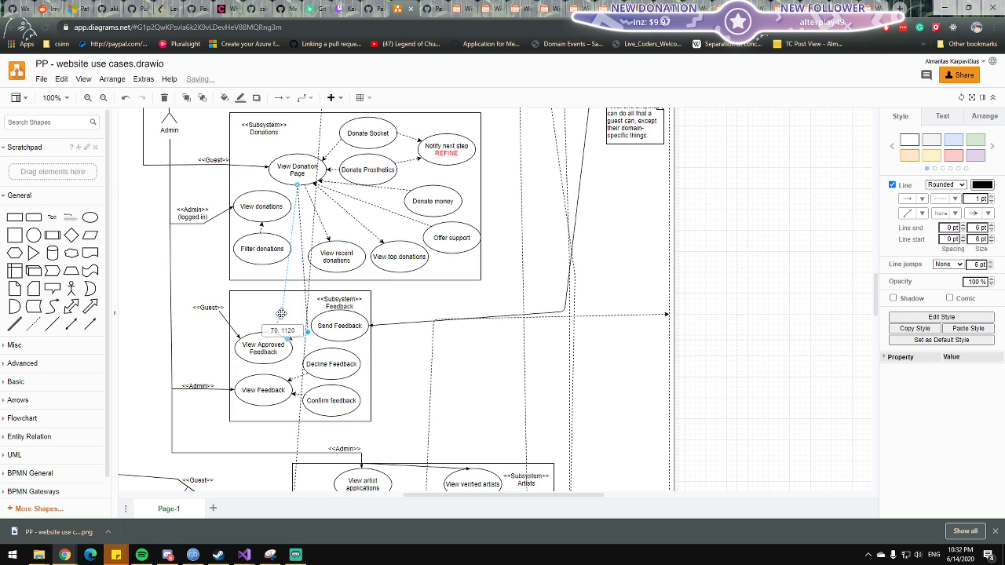